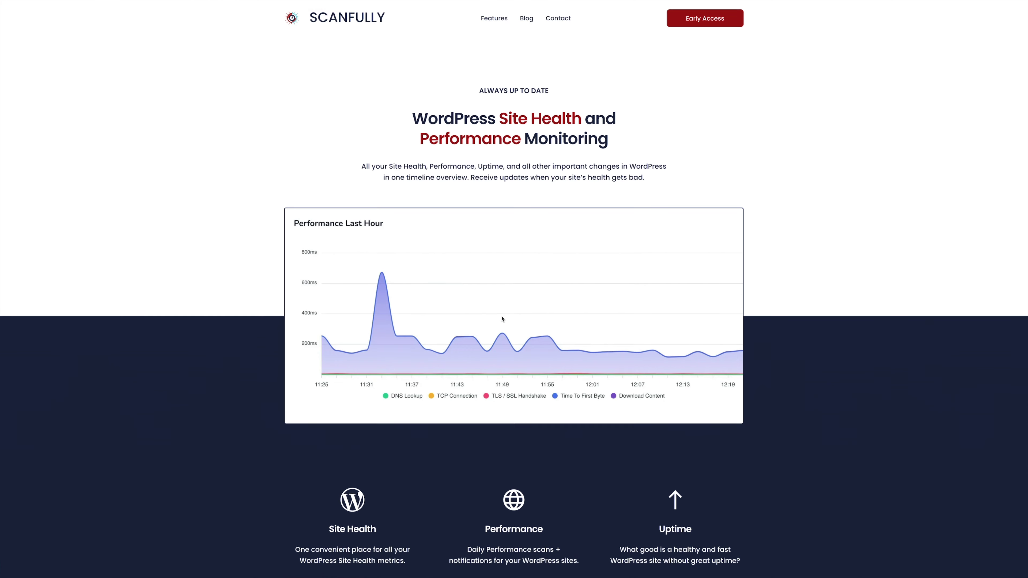
- Scroll the WP Realm Dashboard showing 75 posts, 15 pages and 661 comments
scroll(502, 318, down, 2)
scroll(502, 319, down, 5)
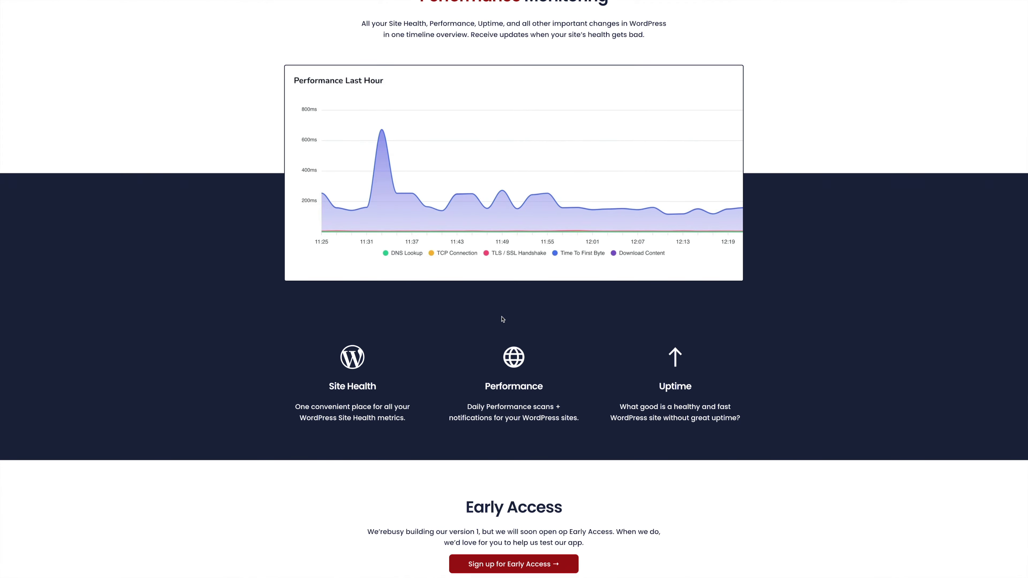
scroll(501, 318, down, 5)
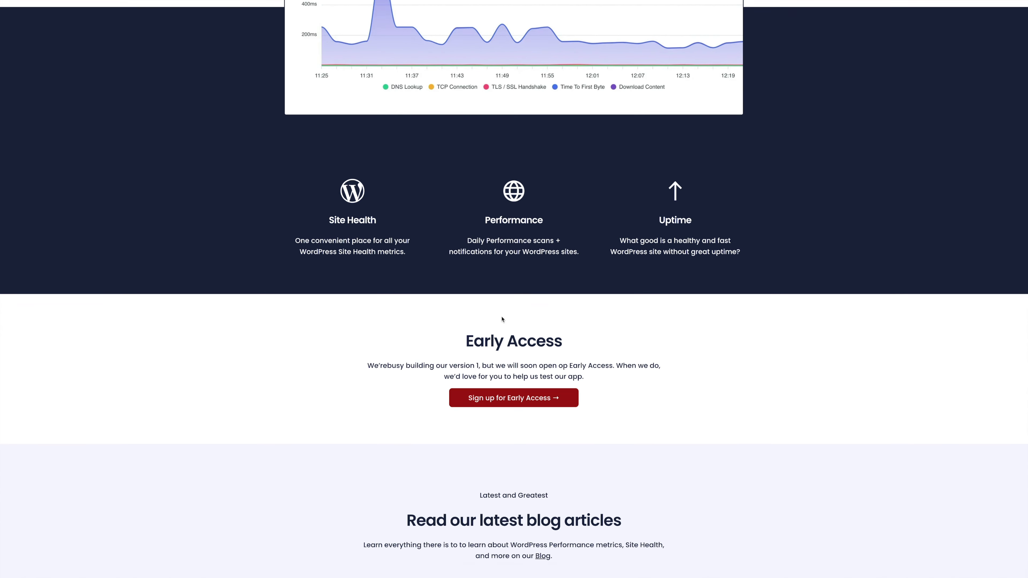
scroll(502, 318, down, 4)
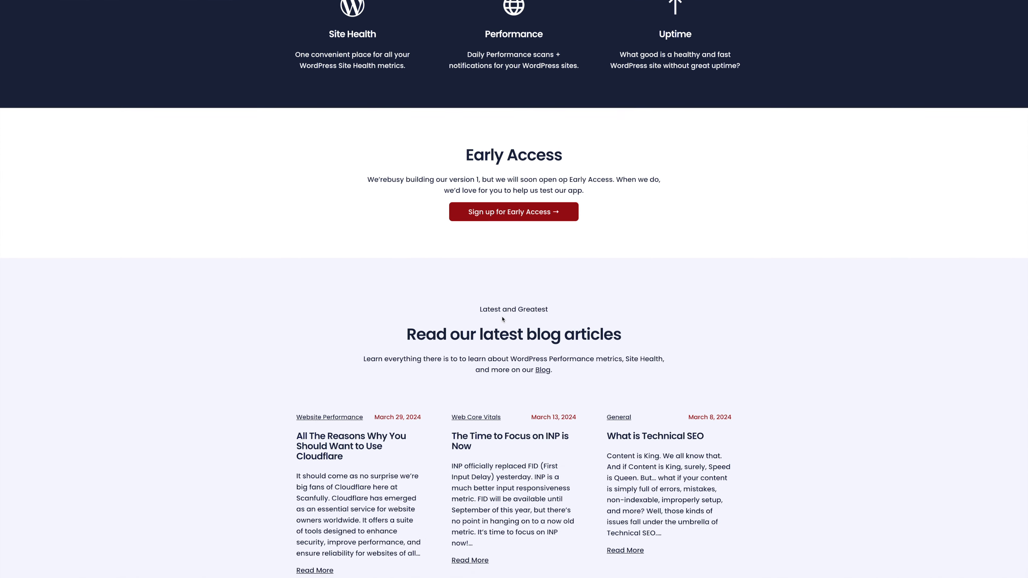
scroll(502, 317, down, 5)
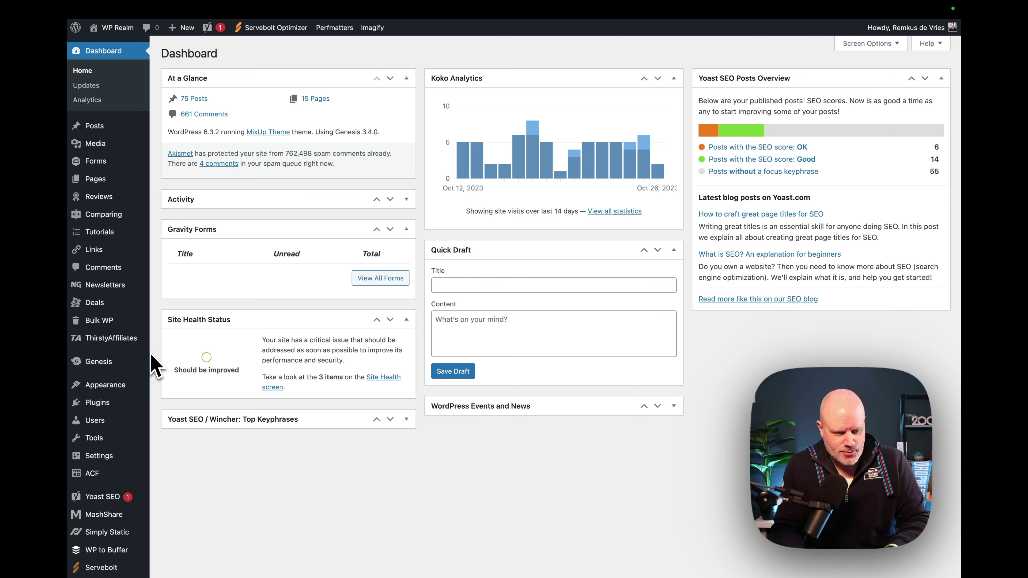
- Trash the Contact page and make /contact/ serve a 410 Content Deleted header
mouse_move(117, 184)
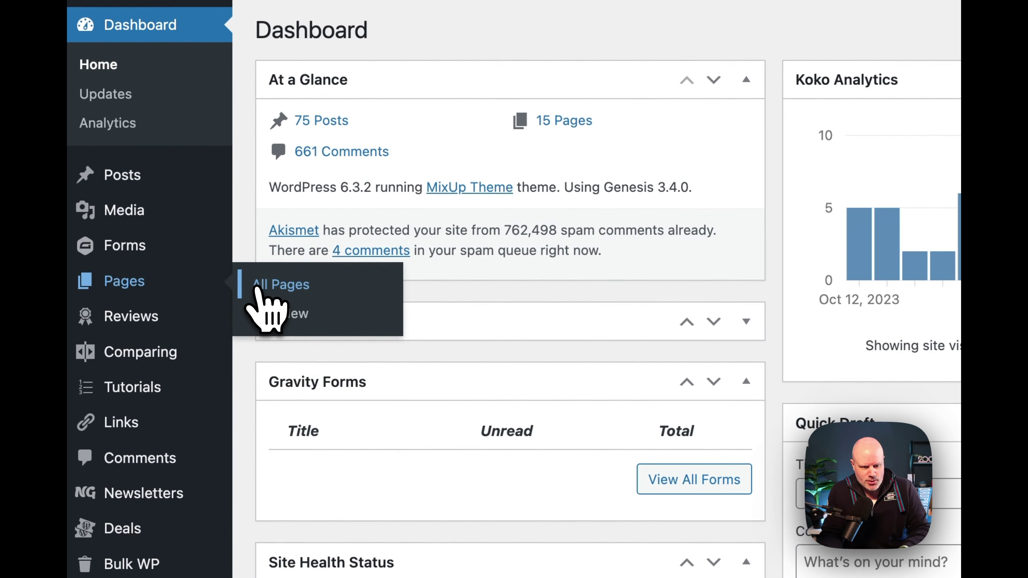
click(239, 263)
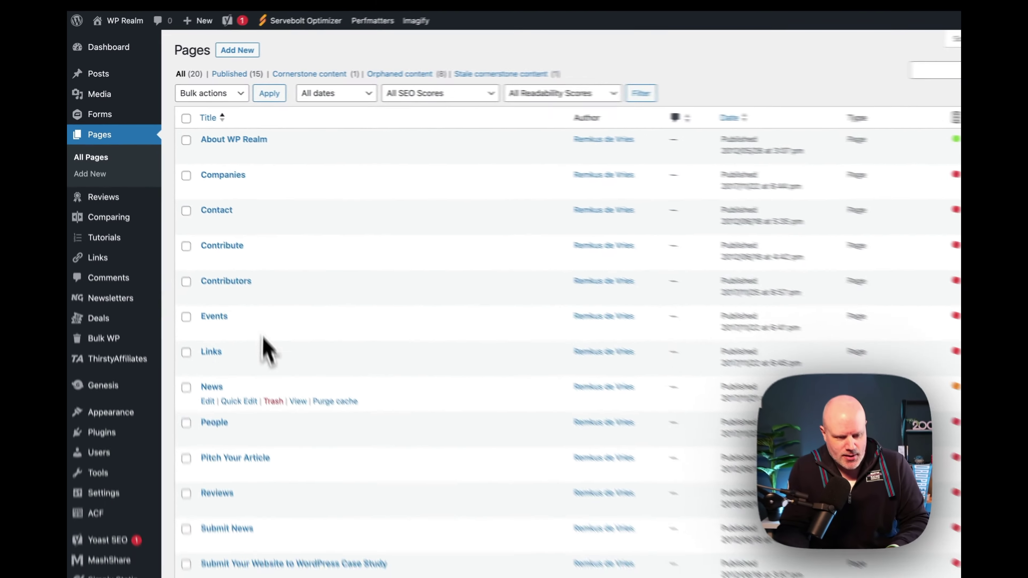
scroll(263, 348, down, 3)
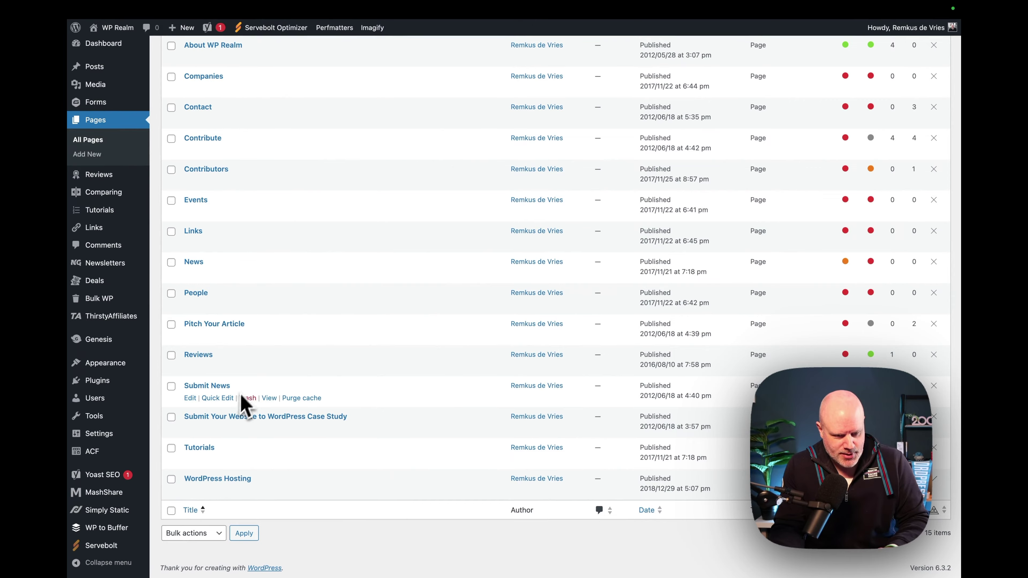
scroll(247, 396, up, 3)
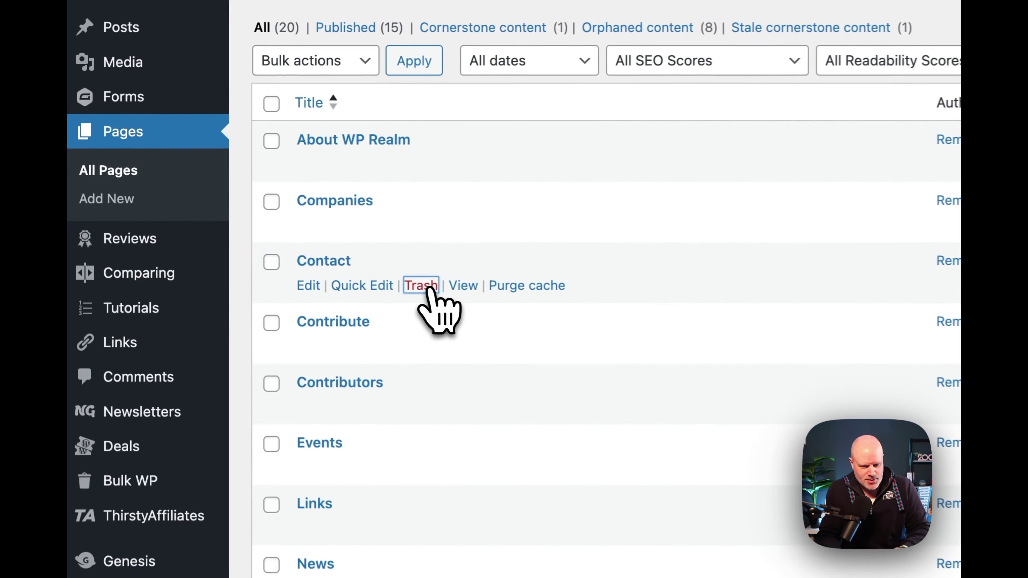
click(248, 210)
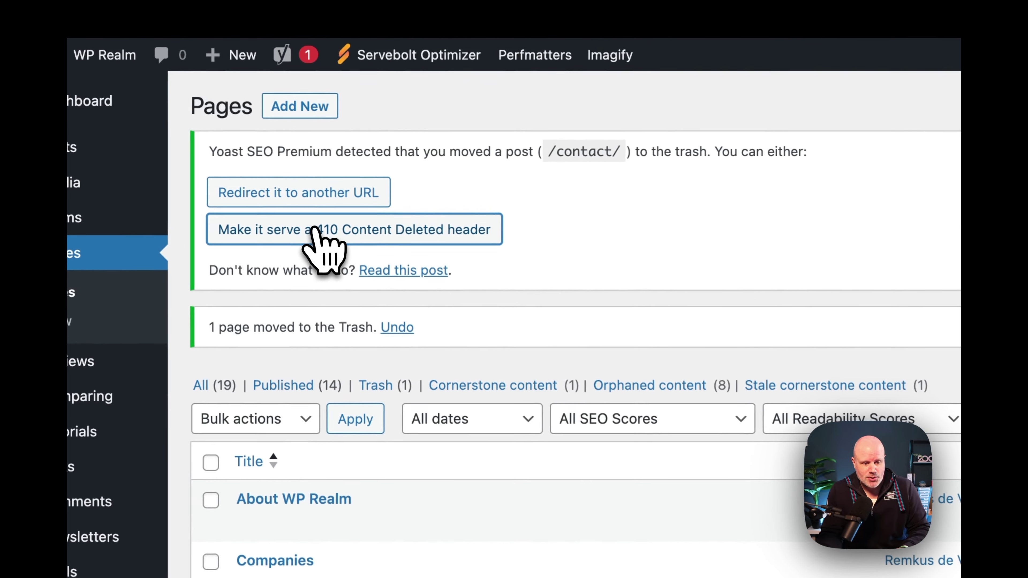
click(315, 230)
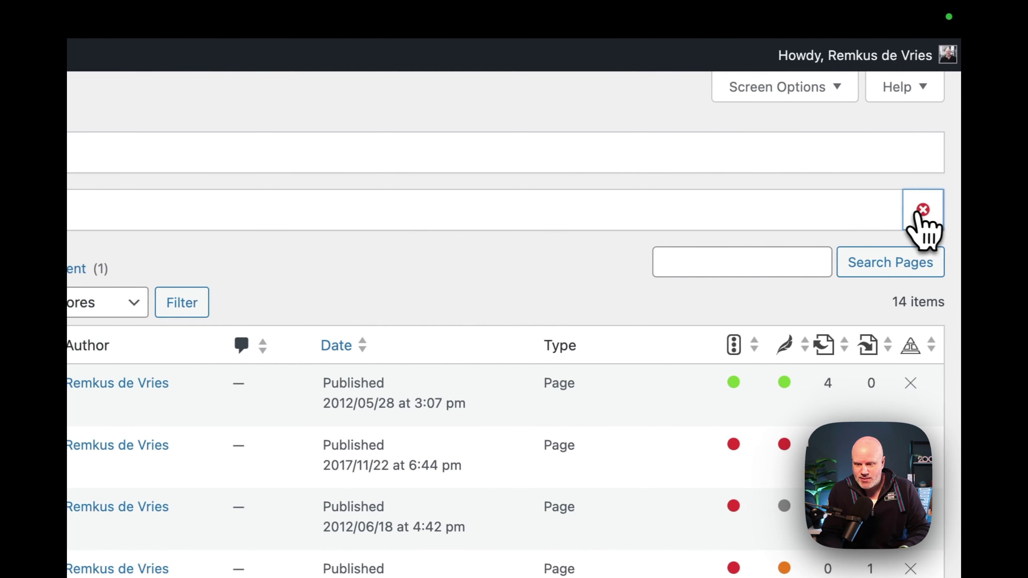
click(923, 211)
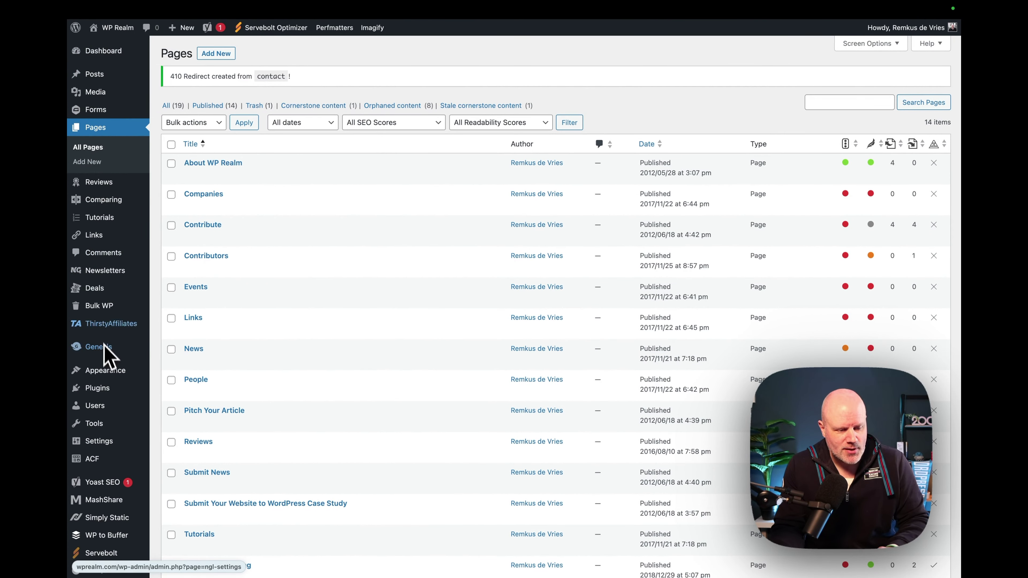
- View the live About WP Realm page, then return to the admin pages list
mouse_move(69, 116)
click(129, 234)
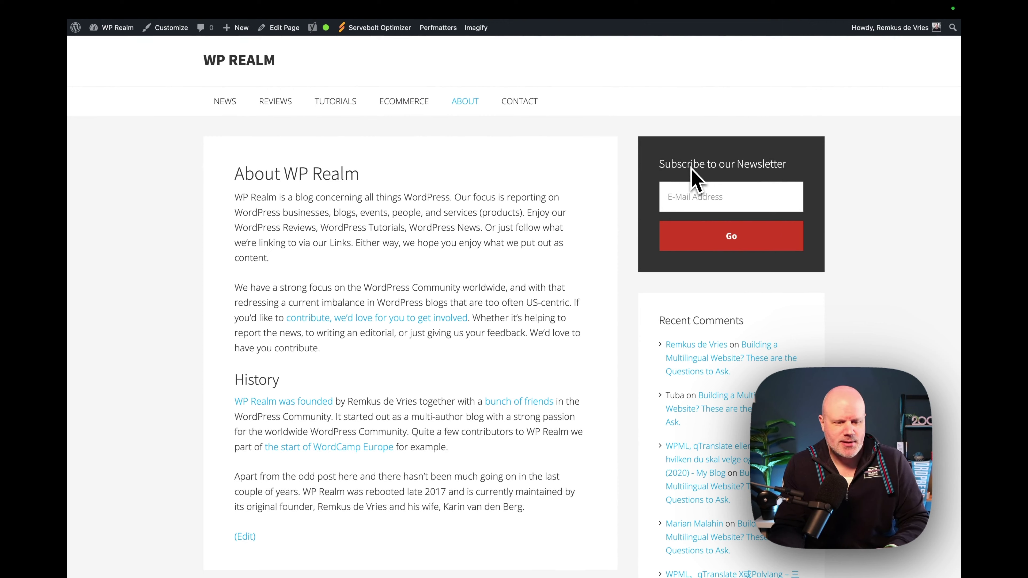
mouse_move(82, 202)
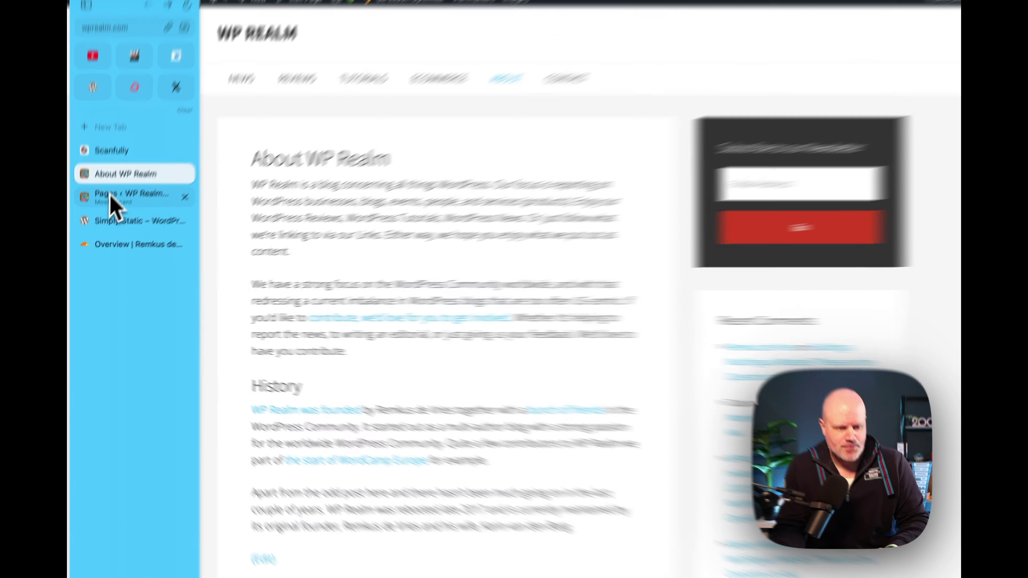
click(110, 196)
- Delete the Genesis - eNews Extended newsletter widget from the Primary Sidebar
mouse_move(195, 416)
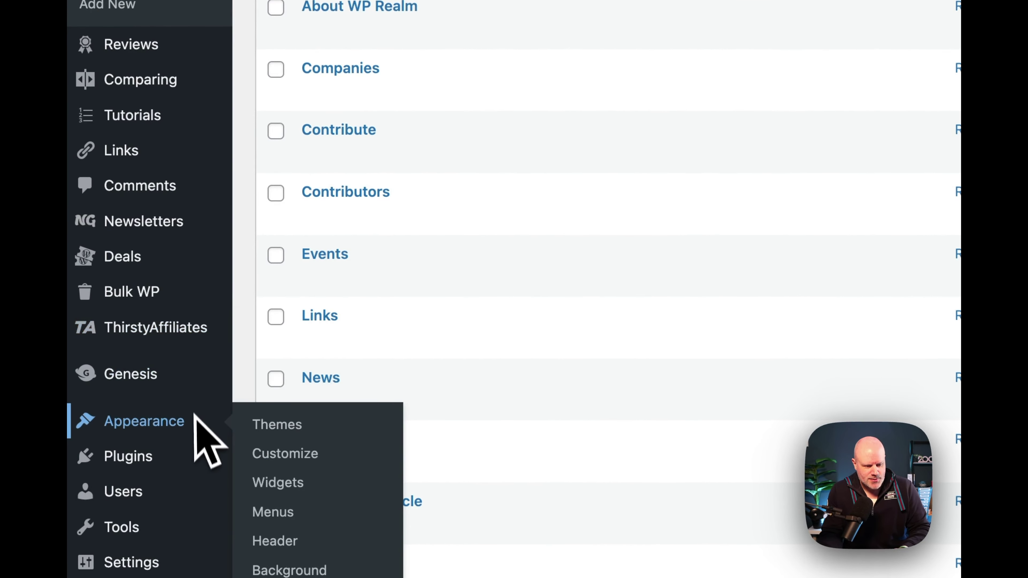
click(271, 484)
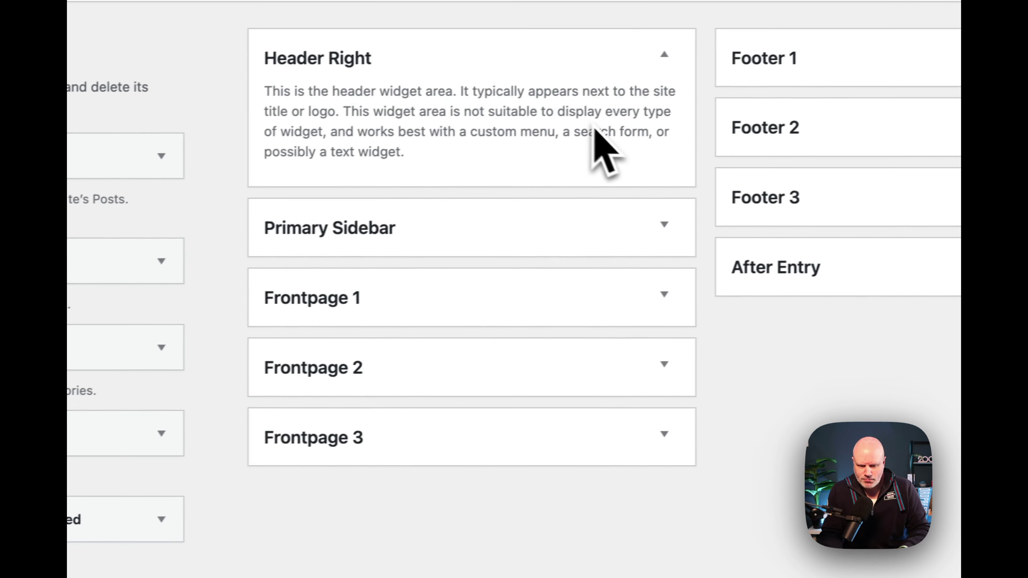
click(665, 224)
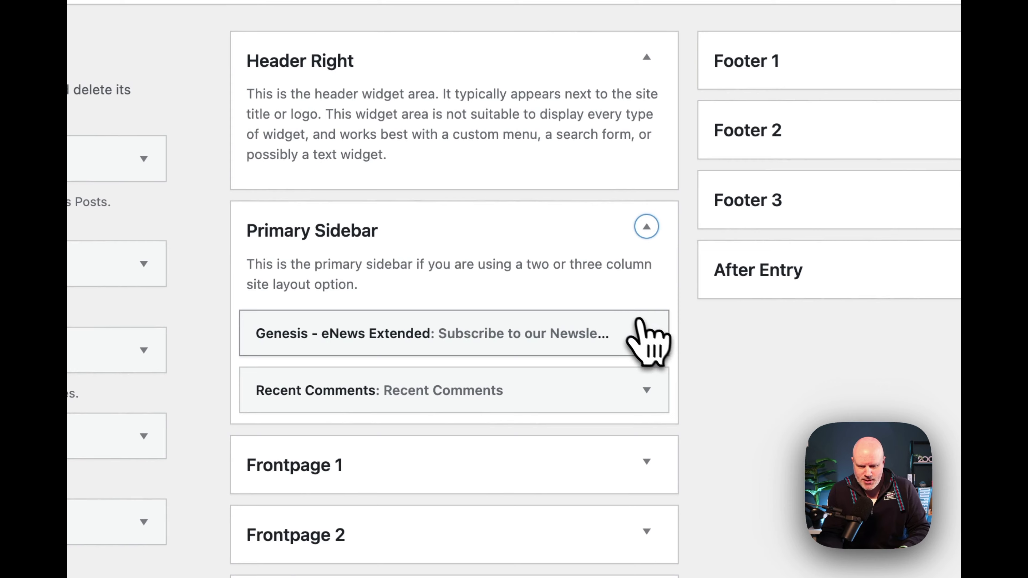
click(641, 326)
scroll(699, 494, down, 10)
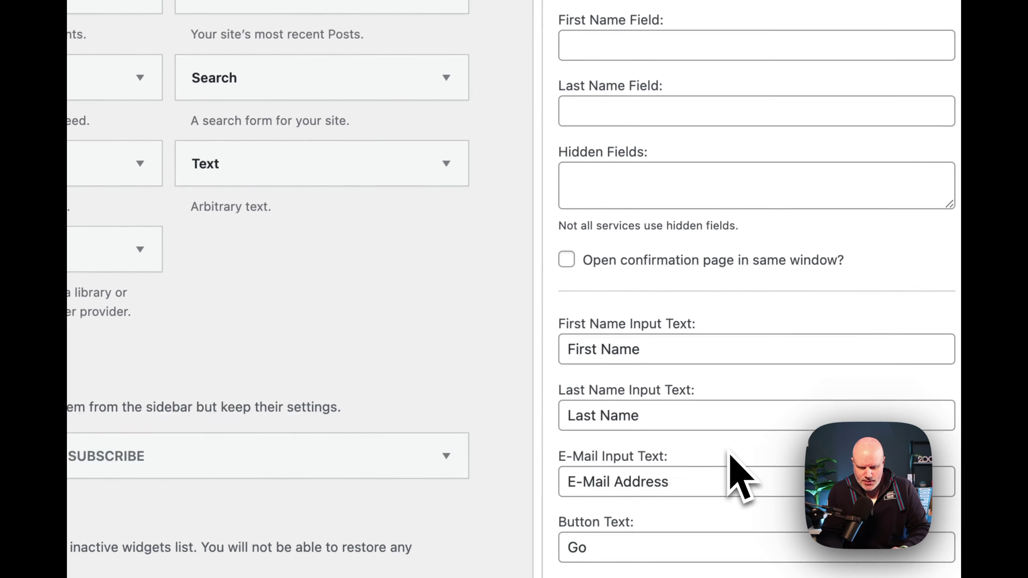
scroll(730, 454, down, 7)
scroll(732, 465, up, 1)
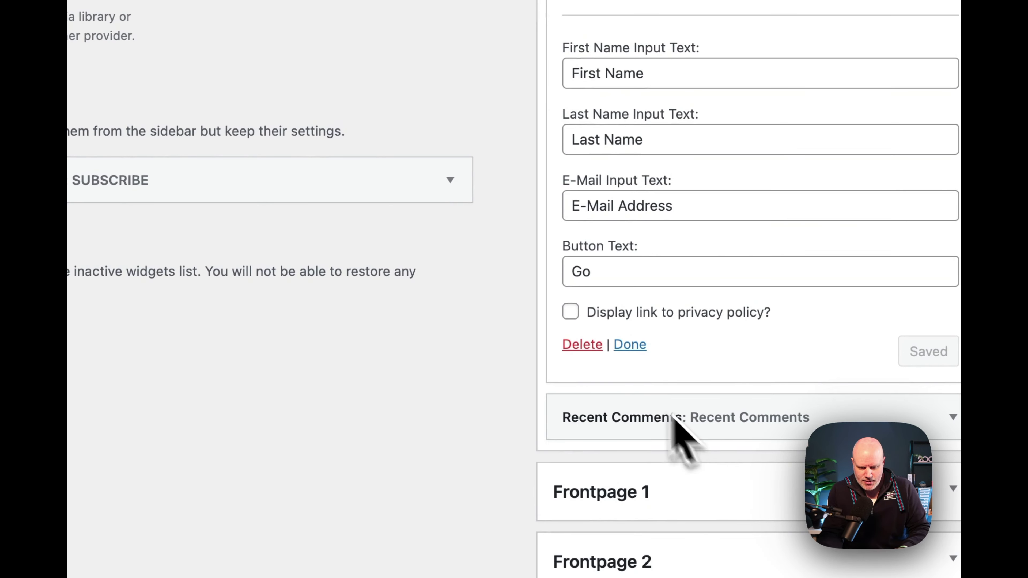
click(583, 346)
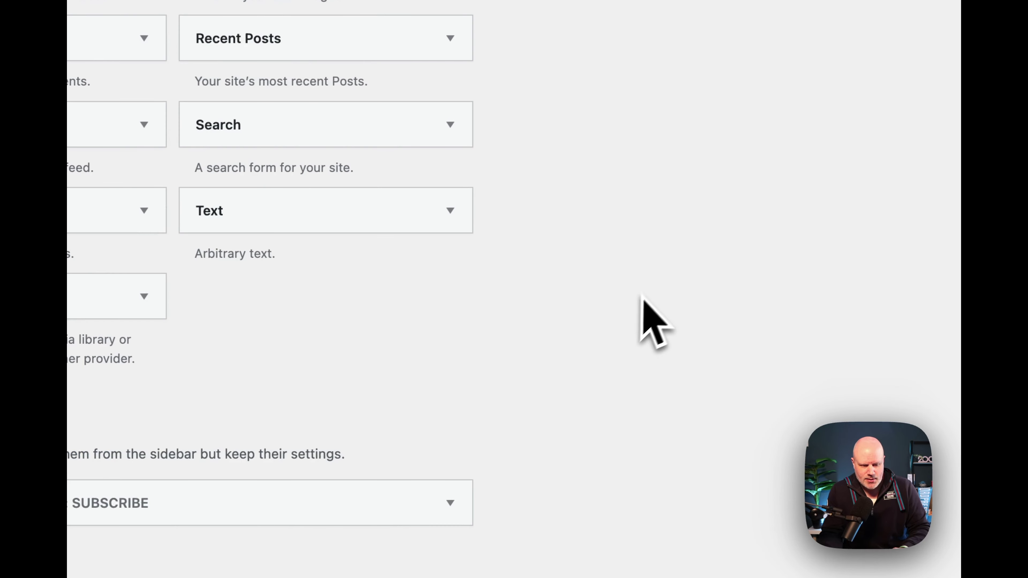
- Dismiss the Genesis widget-editing notice and review the sidebar and footer widget areas
scroll(397, 339, up, 5)
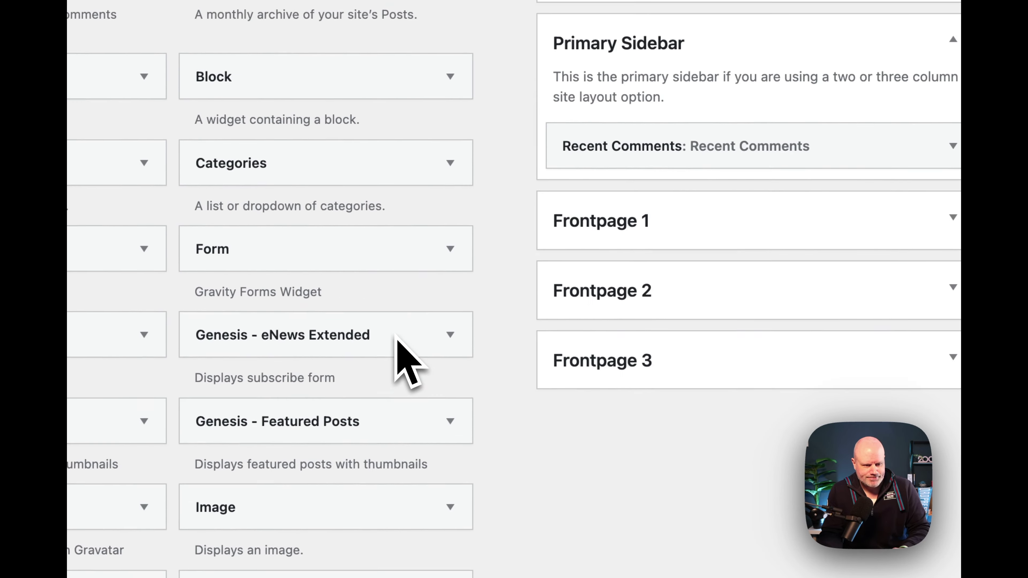
scroll(397, 337, up, 10)
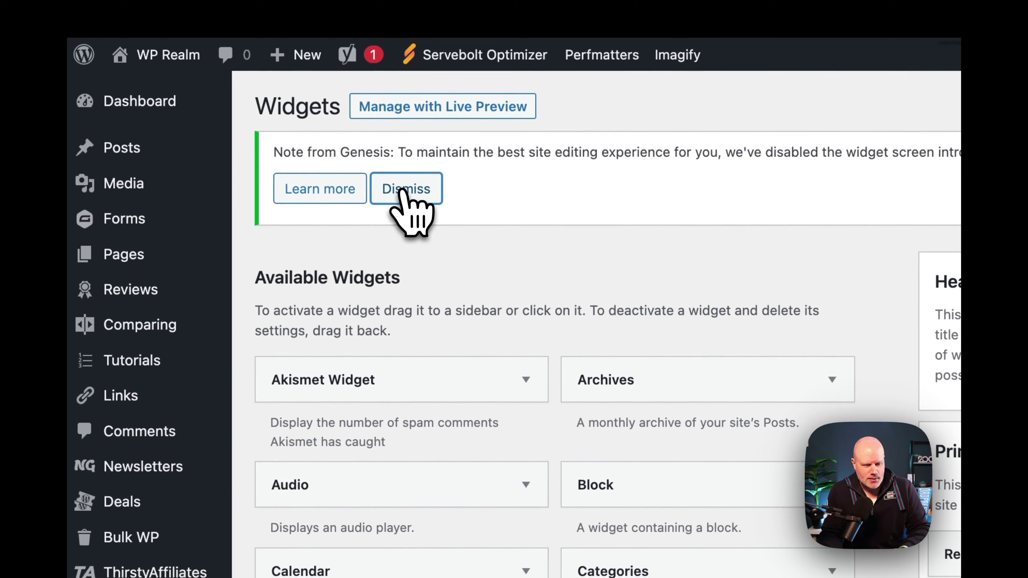
click(402, 190)
mouse_move(222, 213)
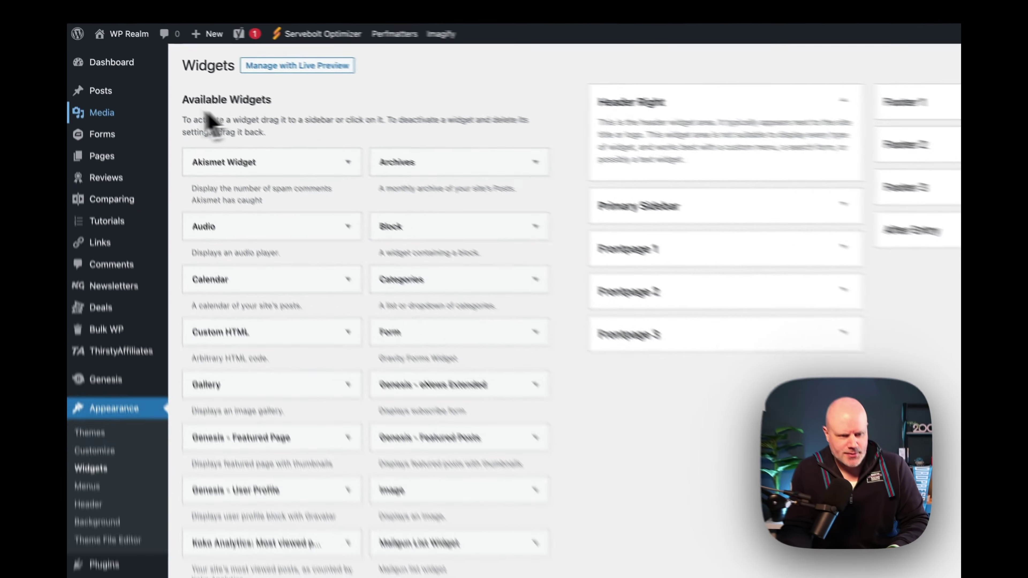
mouse_move(134, 153)
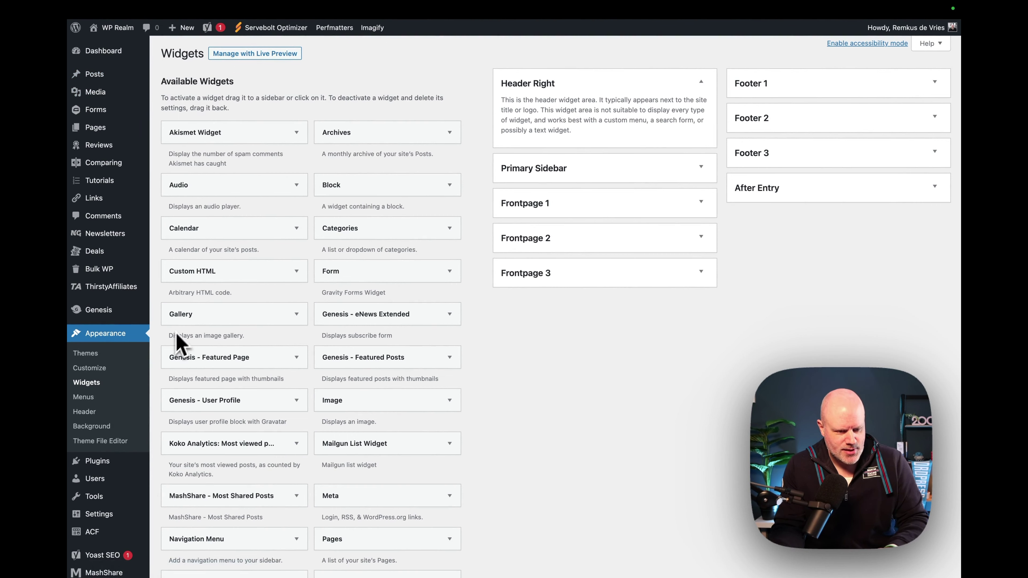
scroll(155, 420, down, 3)
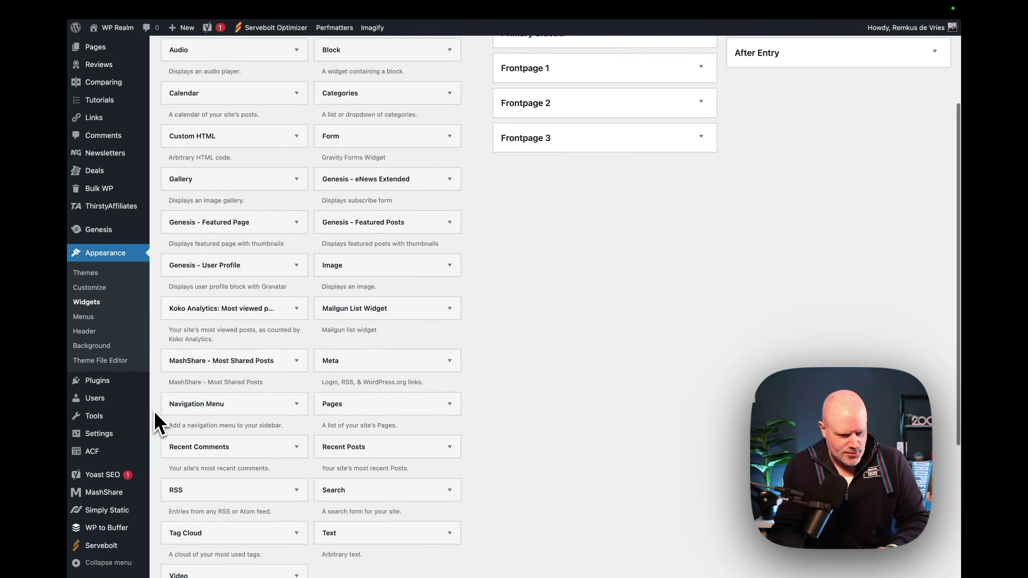
scroll(160, 423, up, 5)
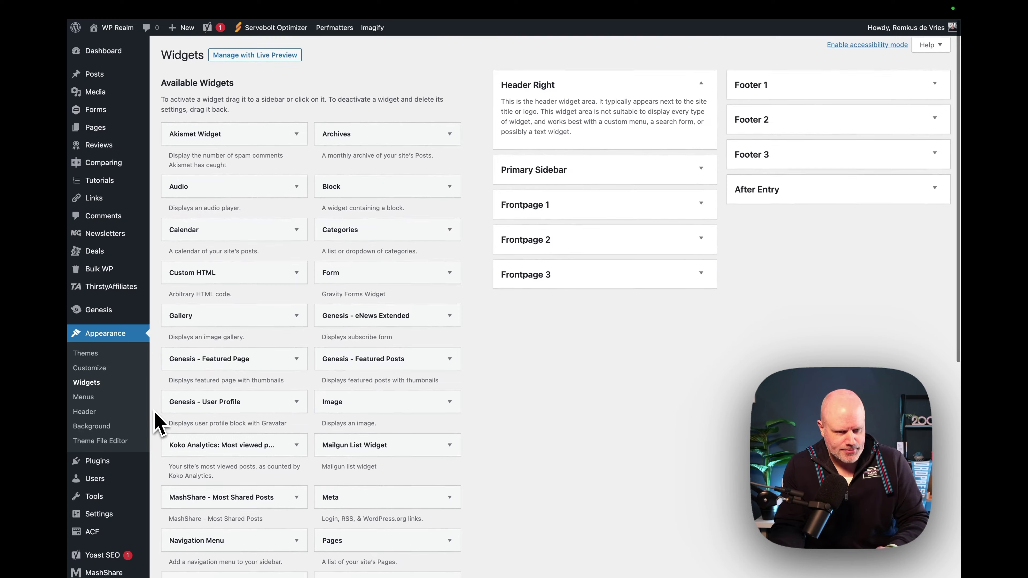
- Open the admin Dashboard, then switch to the About WP Realm tab
mouse_move(106, 53)
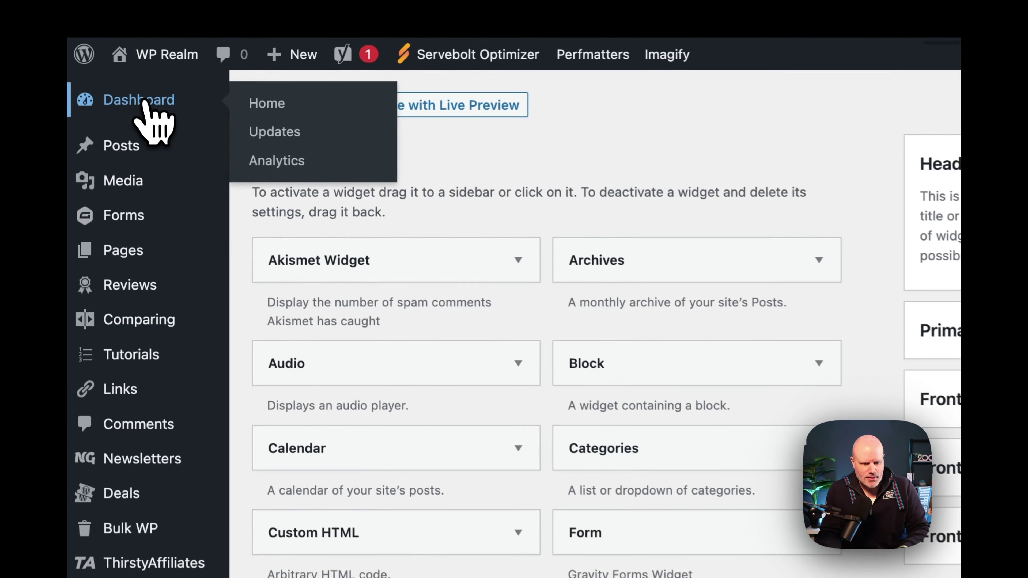
click(145, 103)
mouse_move(72, 296)
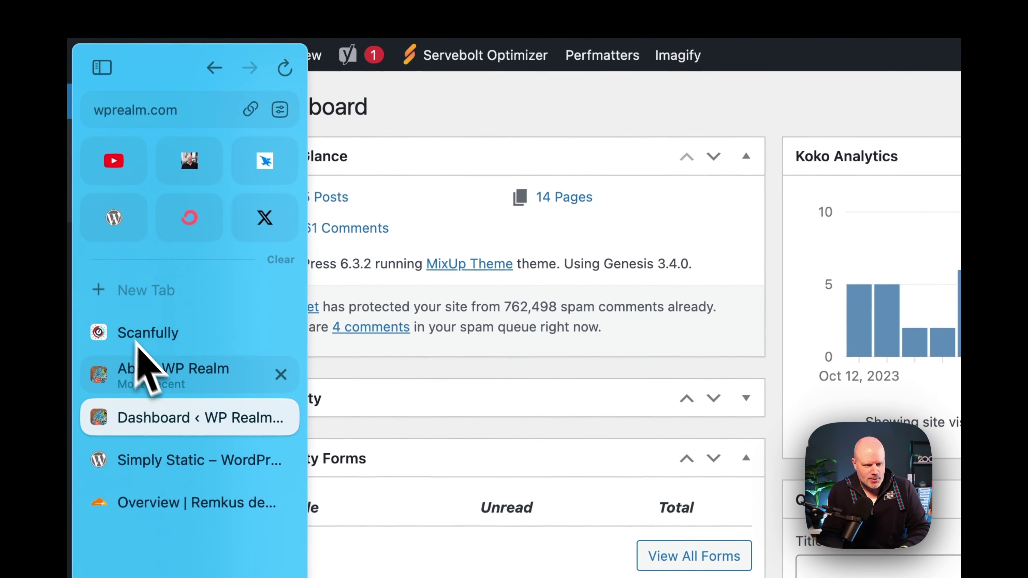
click(152, 372)
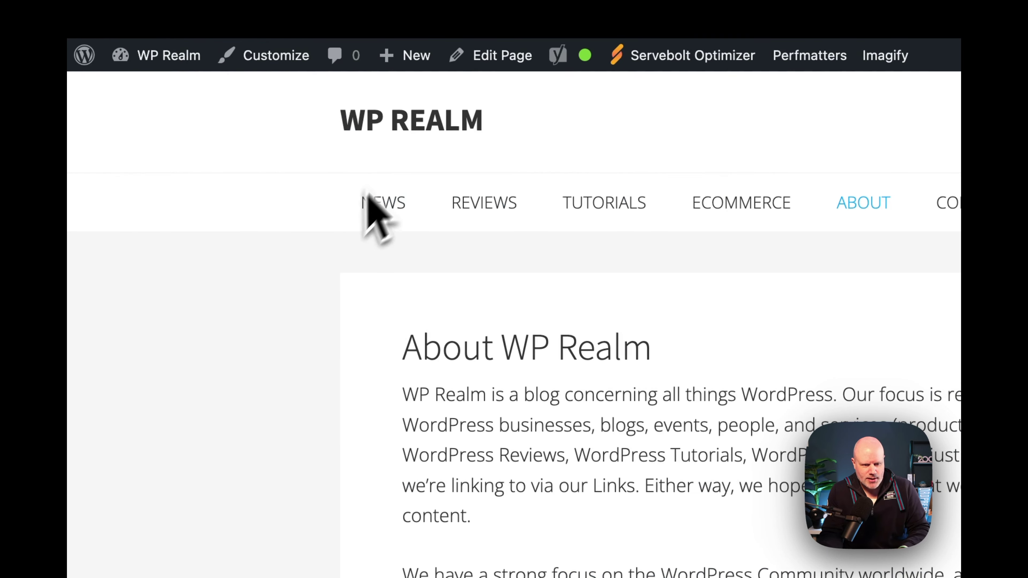
- From the home page, visit News, Reviews, Tutorials, eCommerce and About, then return to the Dashboard
click(409, 130)
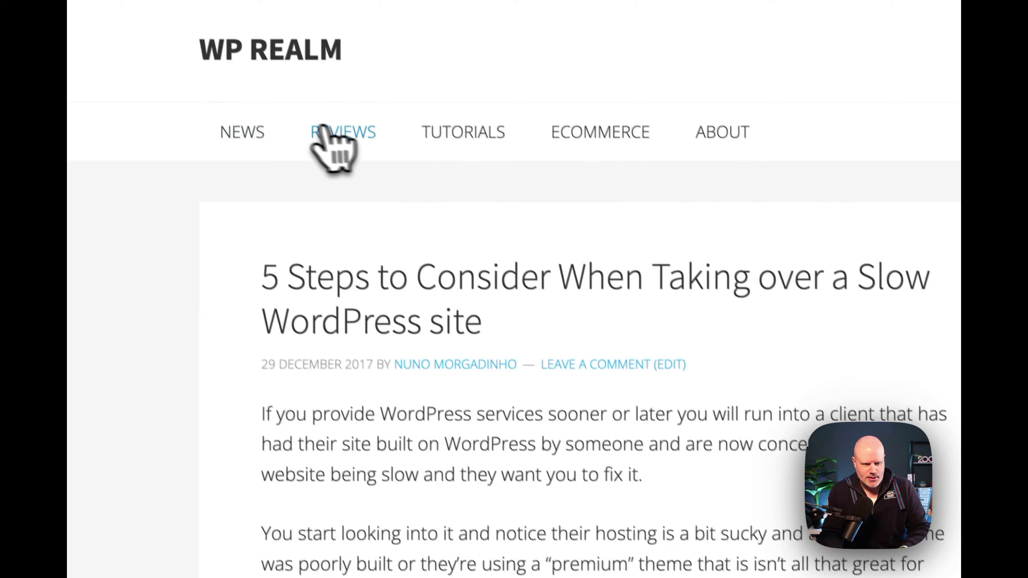
click(242, 133)
click(336, 136)
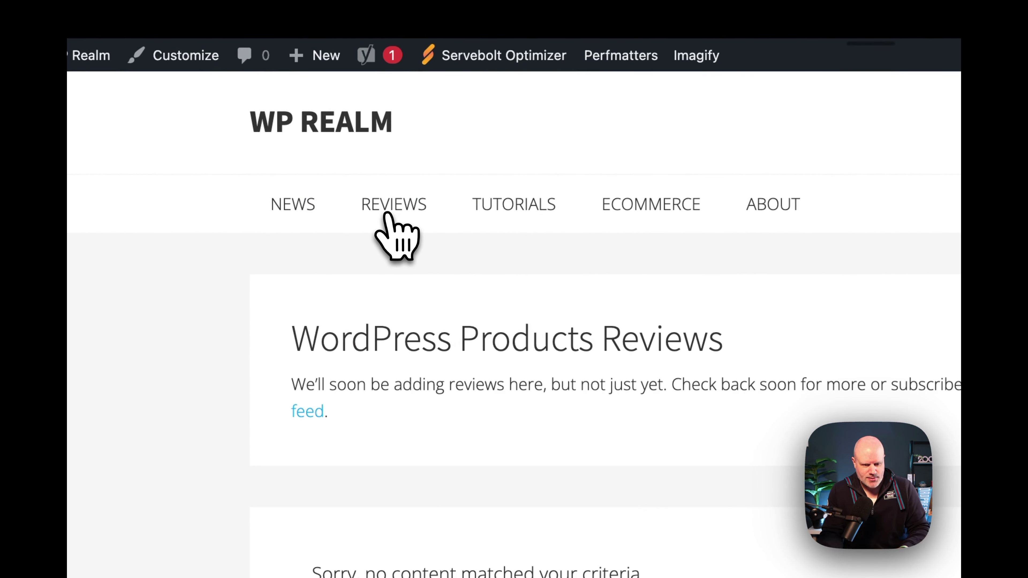
click(519, 208)
click(627, 210)
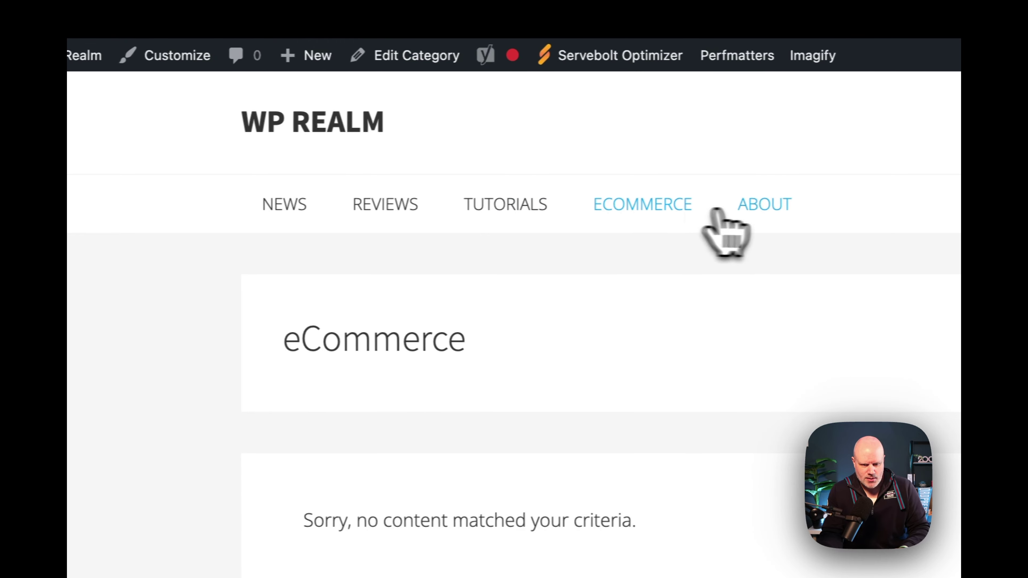
click(763, 206)
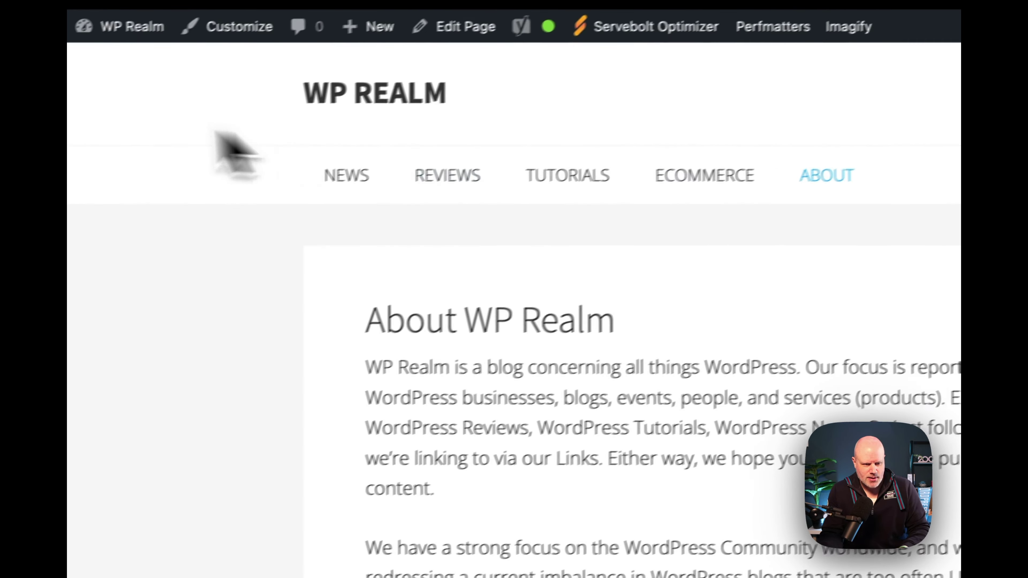
mouse_move(69, 132)
click(157, 381)
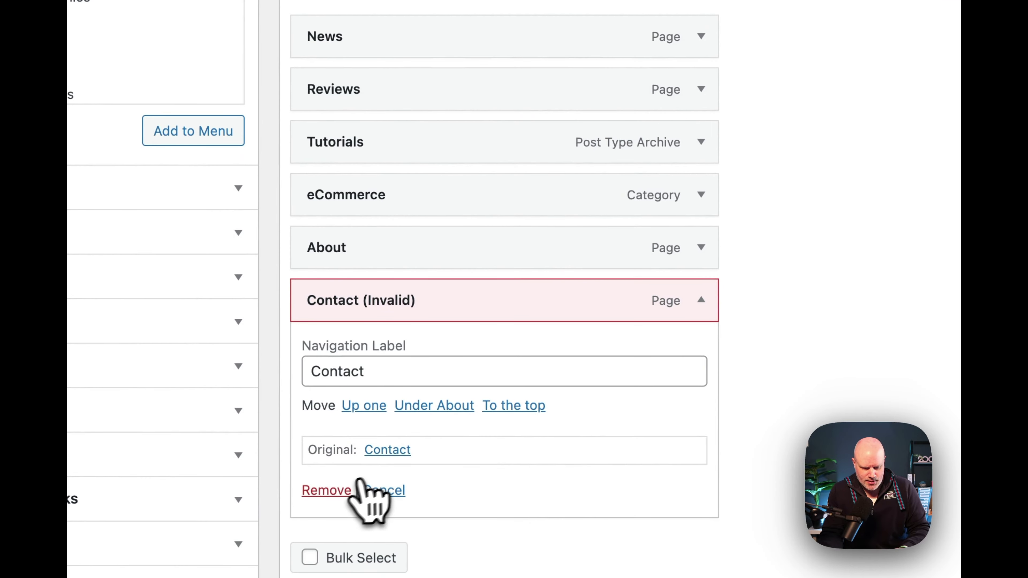
- Remove Contact, Reviews and eCommerce from the Main Menu, save it, and reload the site
click(329, 490)
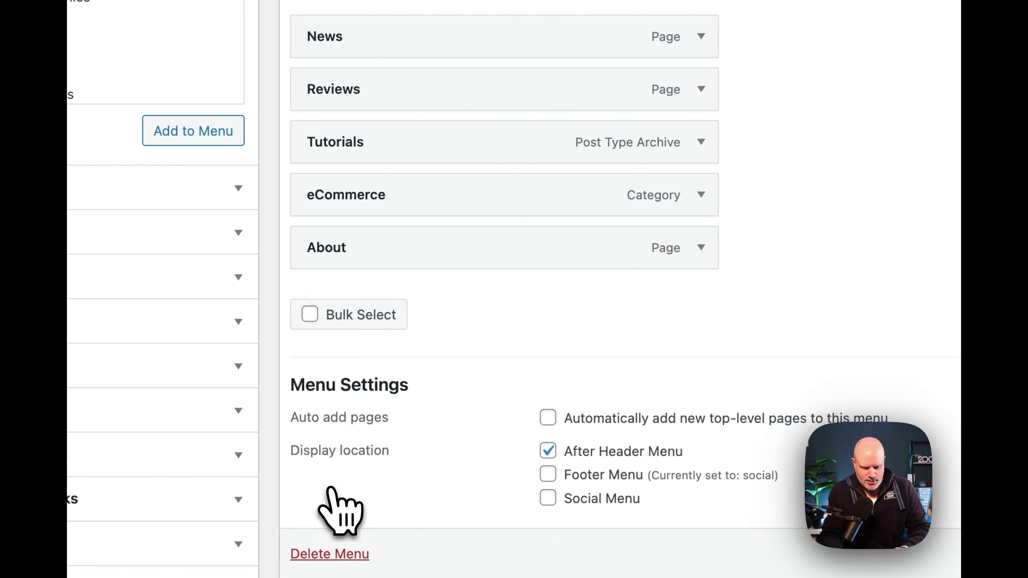
click(700, 88)
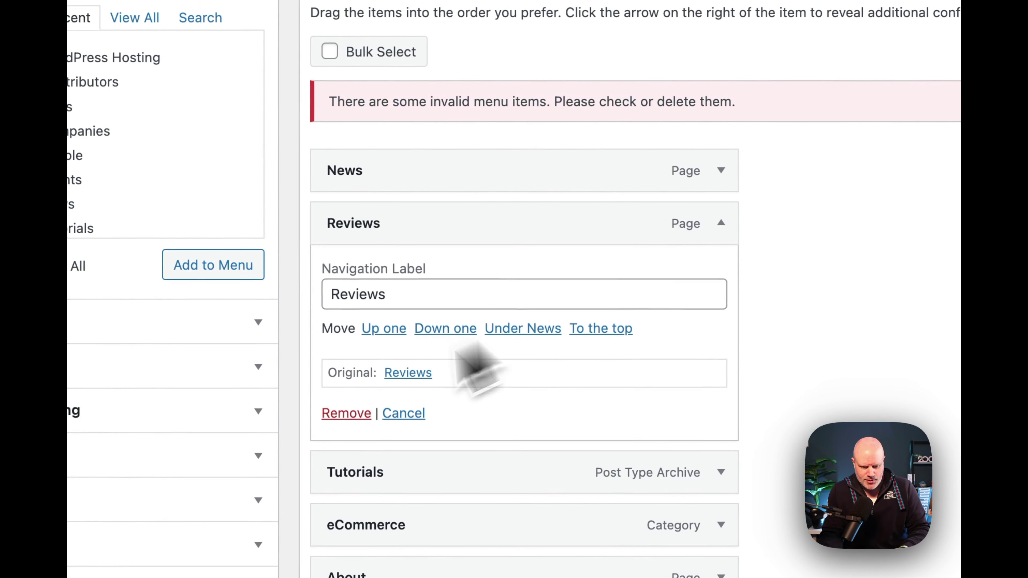
click(346, 413)
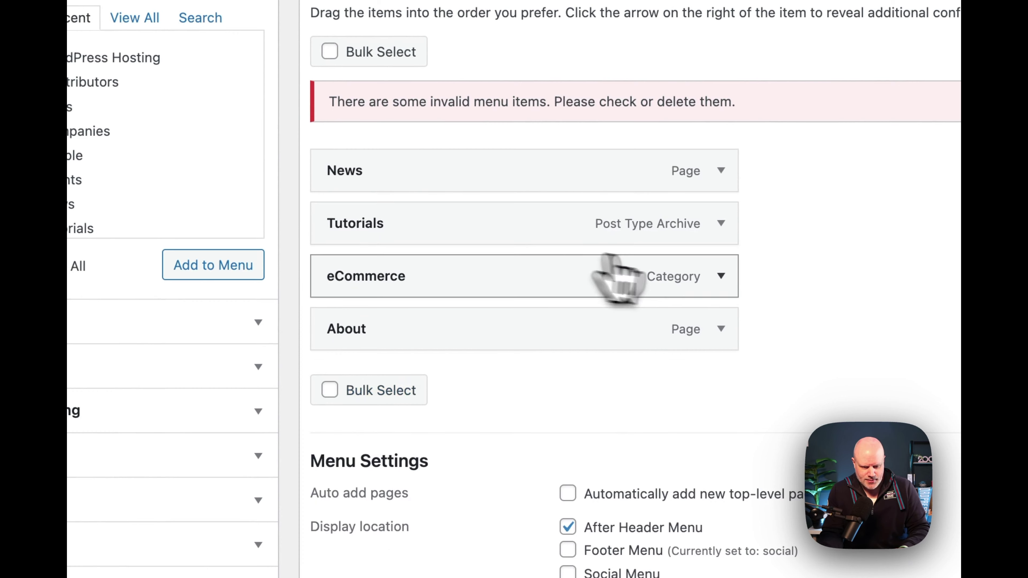
click(721, 277)
click(344, 466)
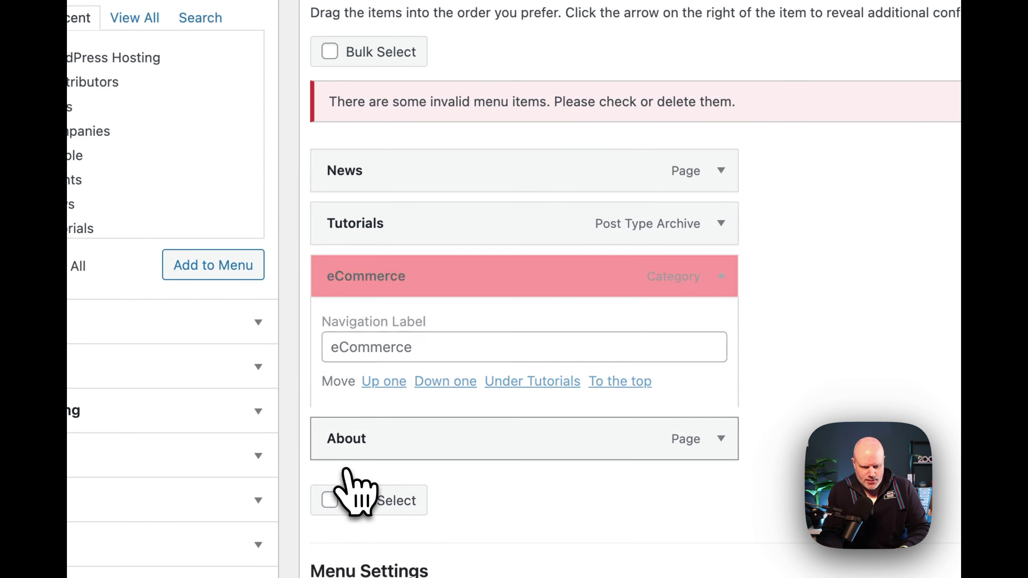
click(882, 365)
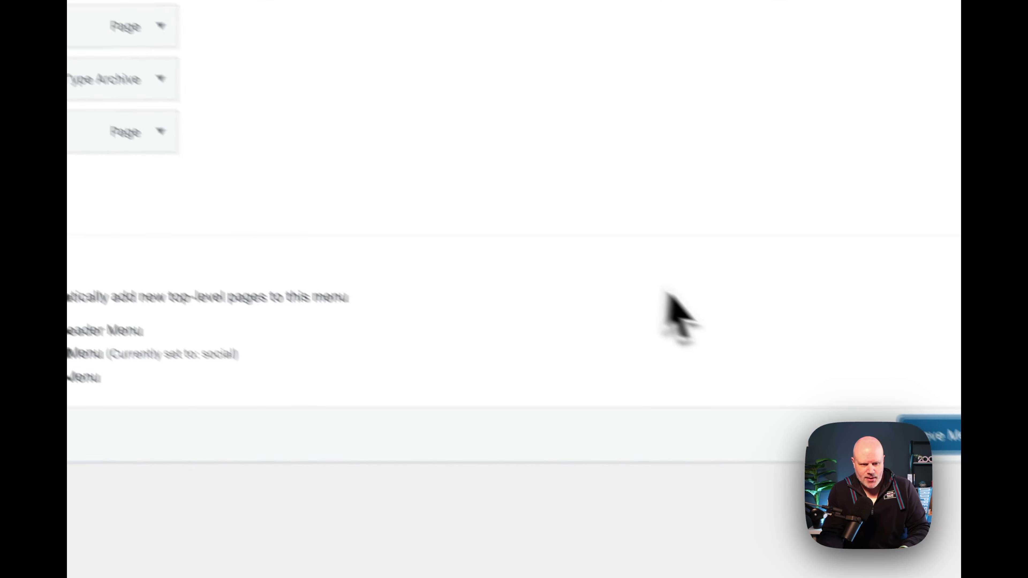
click(943, 444)
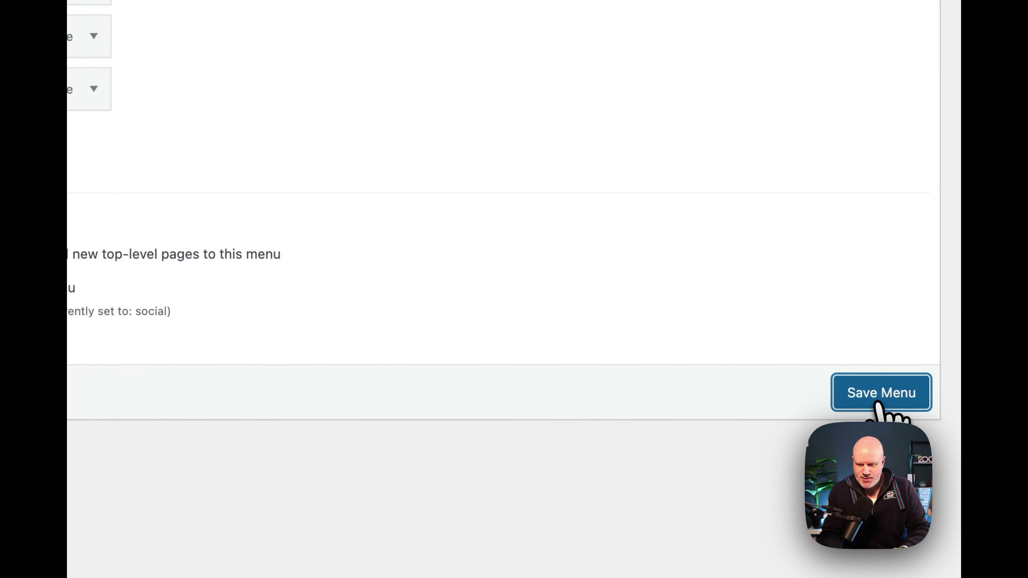
key(super+r)
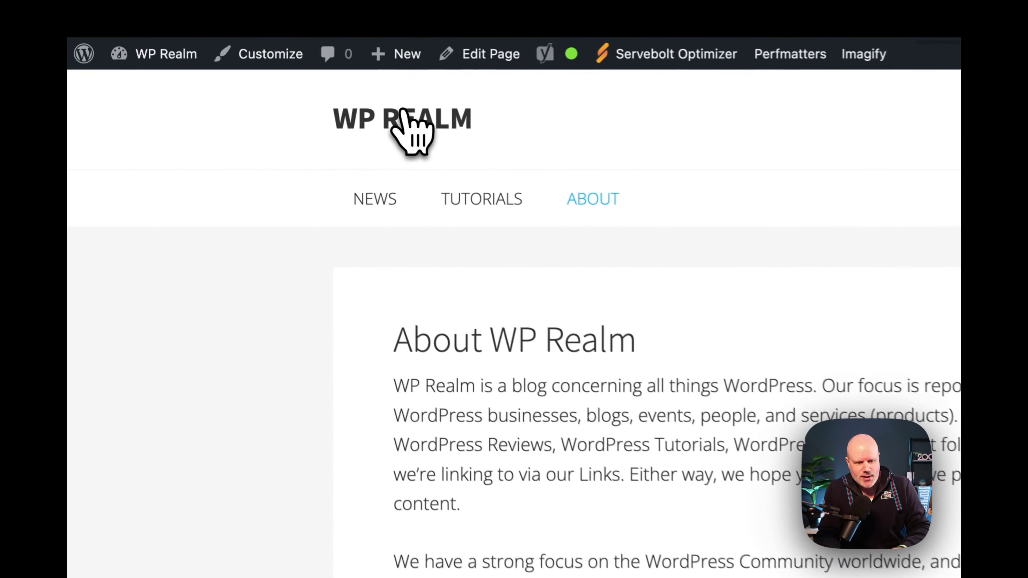
- Go to the WP REALM home page and scroll through its recent posts and back up
click(403, 110)
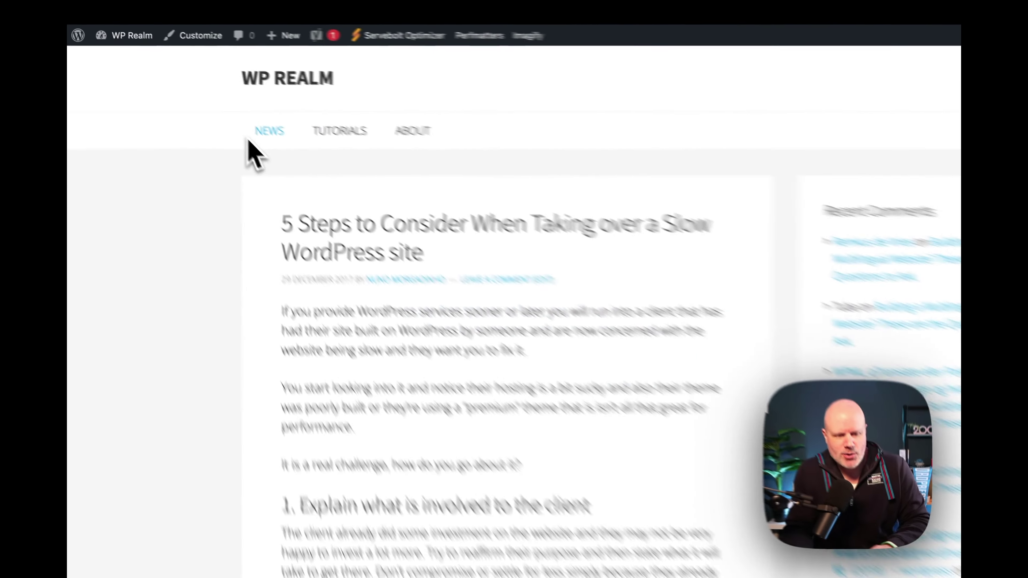
scroll(178, 225, down, 10)
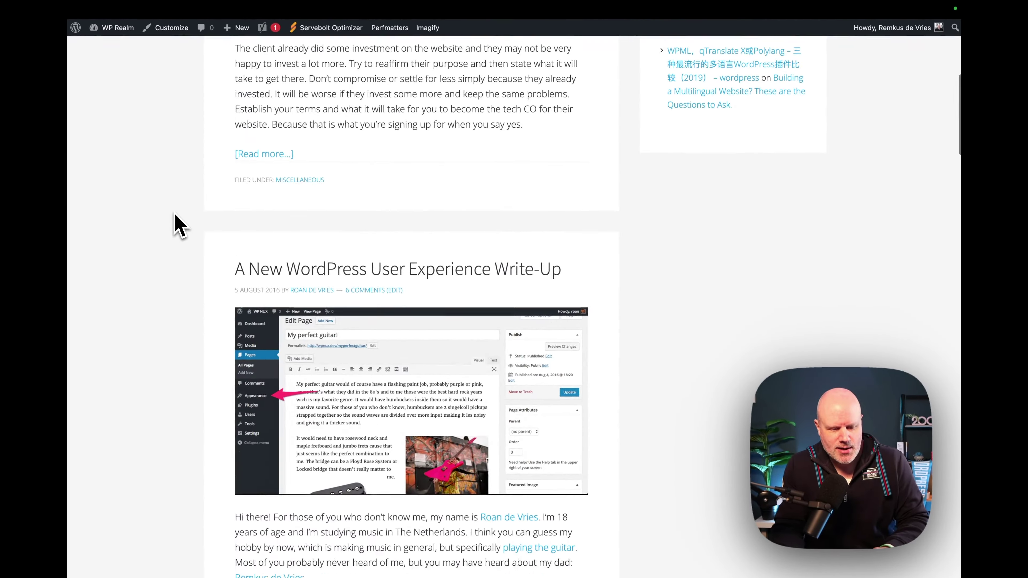
scroll(178, 224, down, 20)
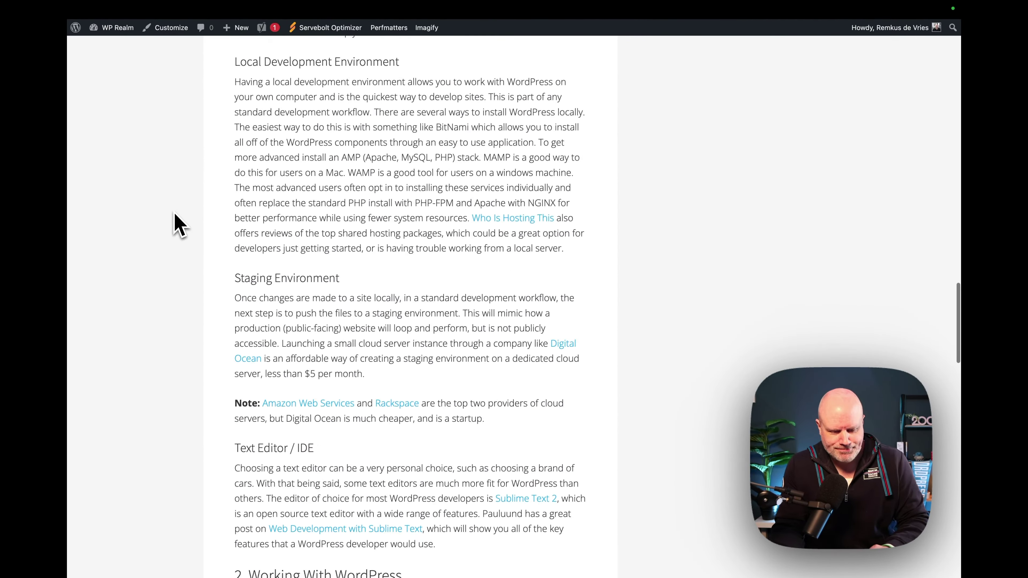
scroll(178, 224, down, 20)
scroll(178, 224, up, 20)
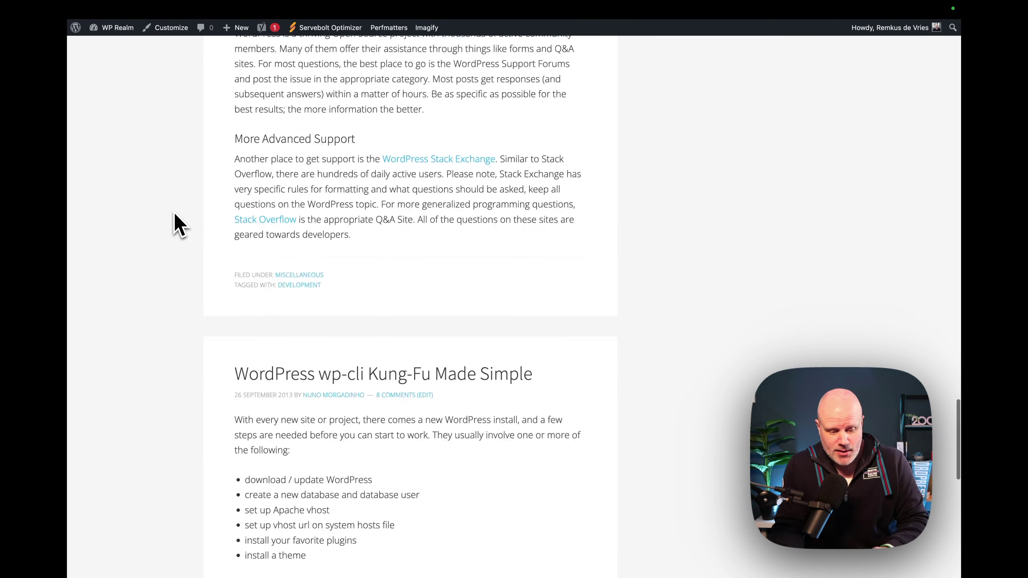
scroll(178, 225, up, 20)
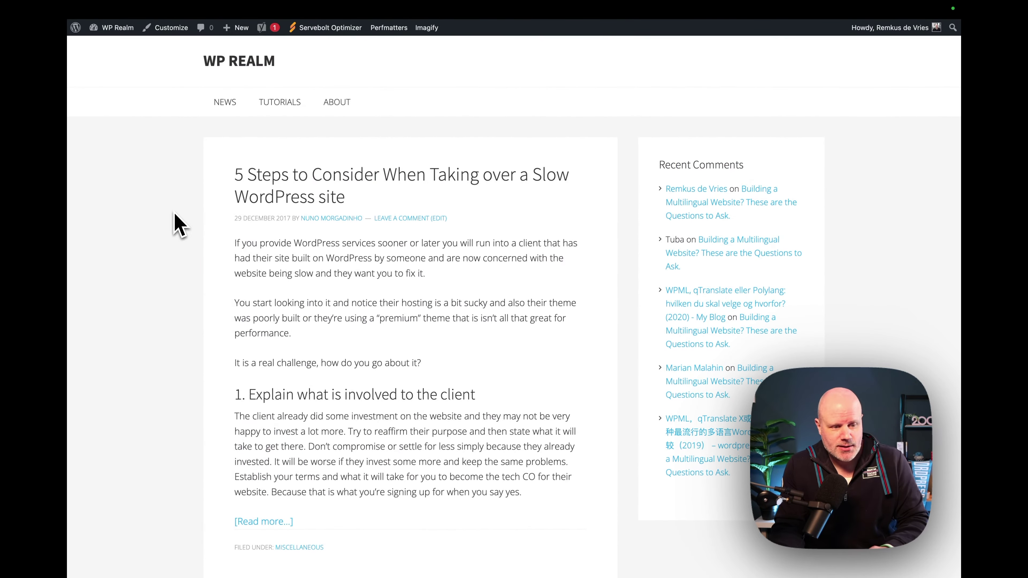
mouse_move(73, 140)
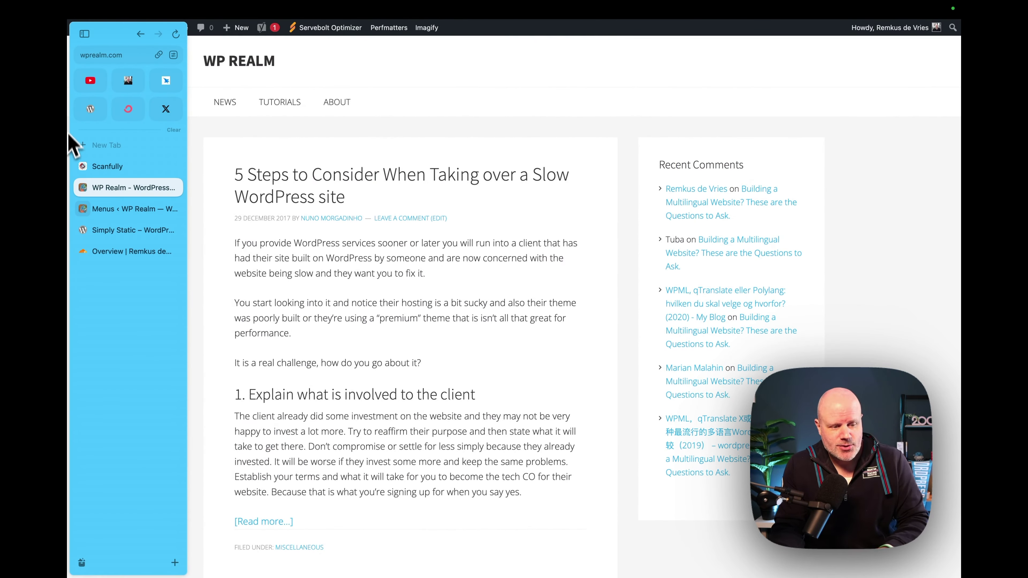
click(132, 230)
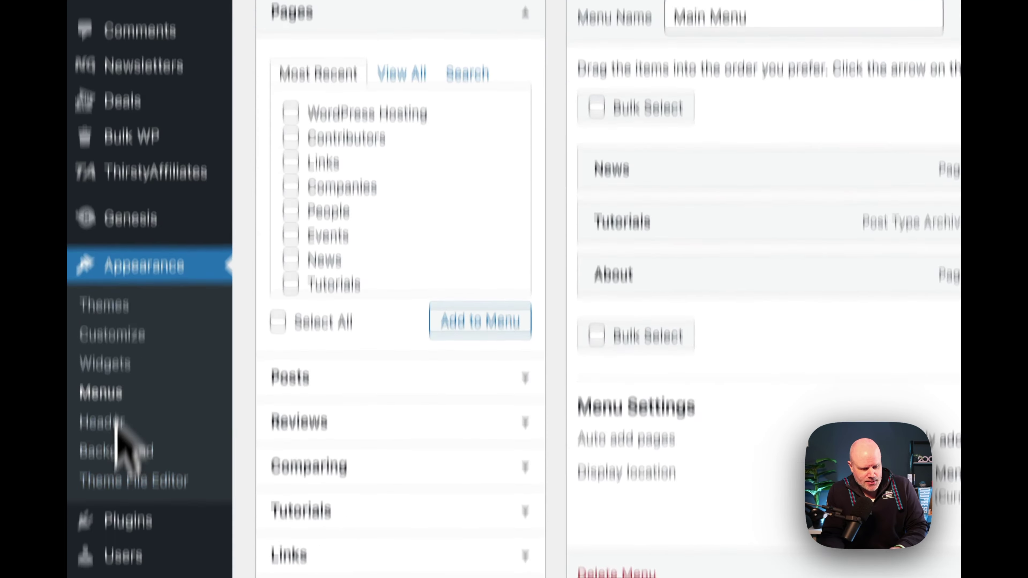
- Search plugins for Simply Static, confirm it is active, and open its Generate page
scroll(125, 437, down, 4)
mouse_move(140, 379)
click(257, 375)
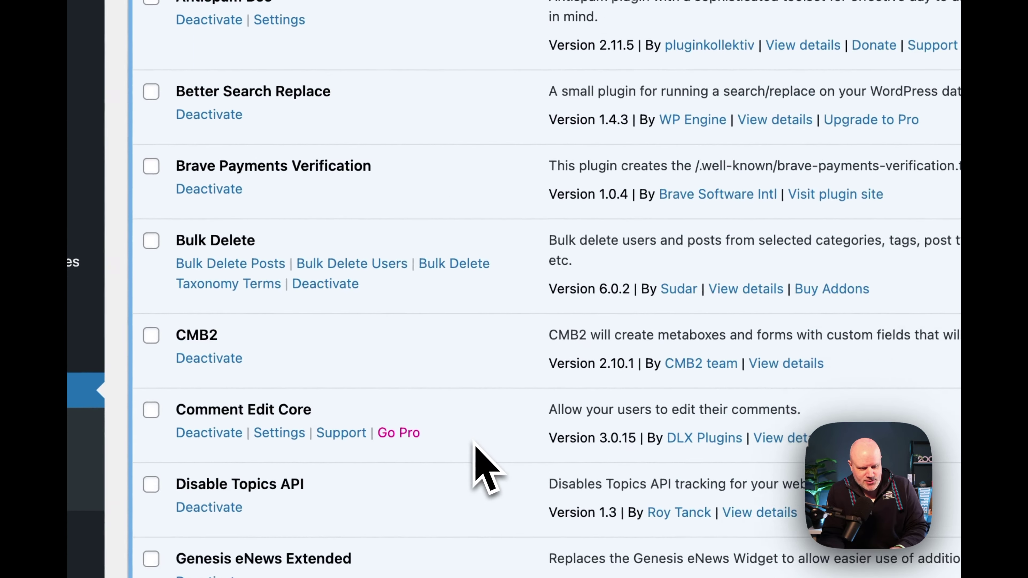
scroll(474, 448, down, 5)
scroll(474, 450, up, 10)
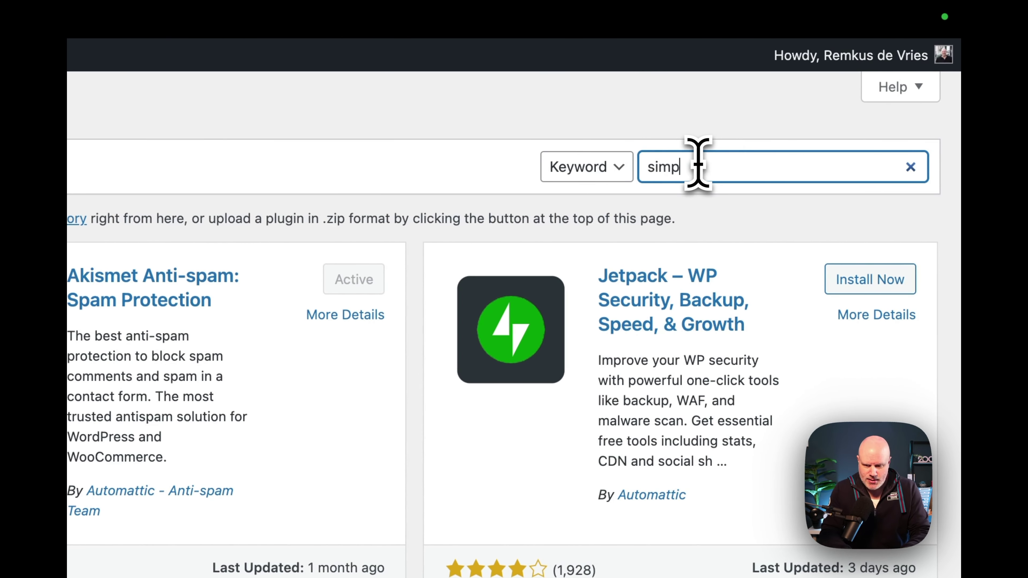
text(le)
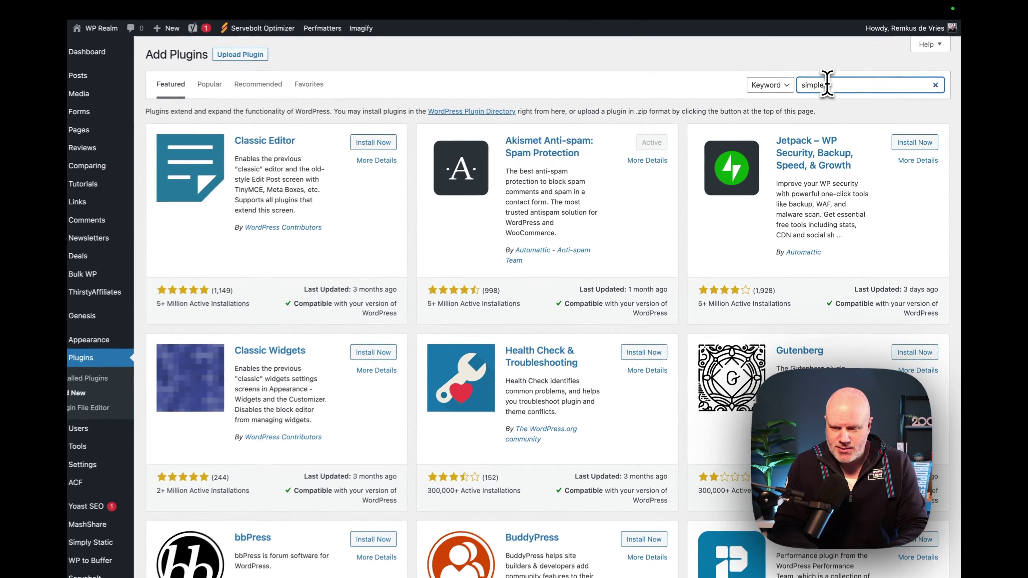
text( a)
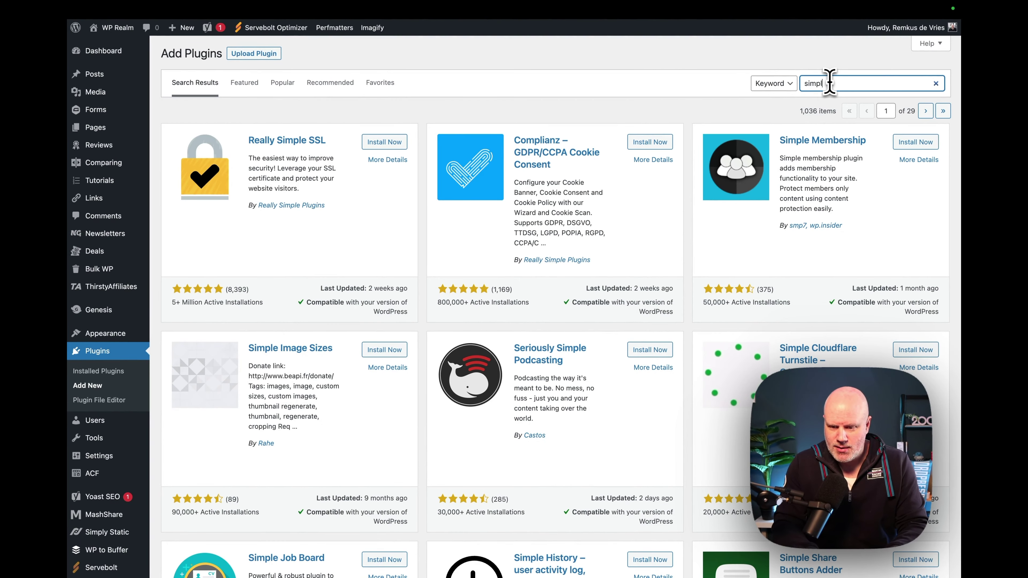
text(y static)
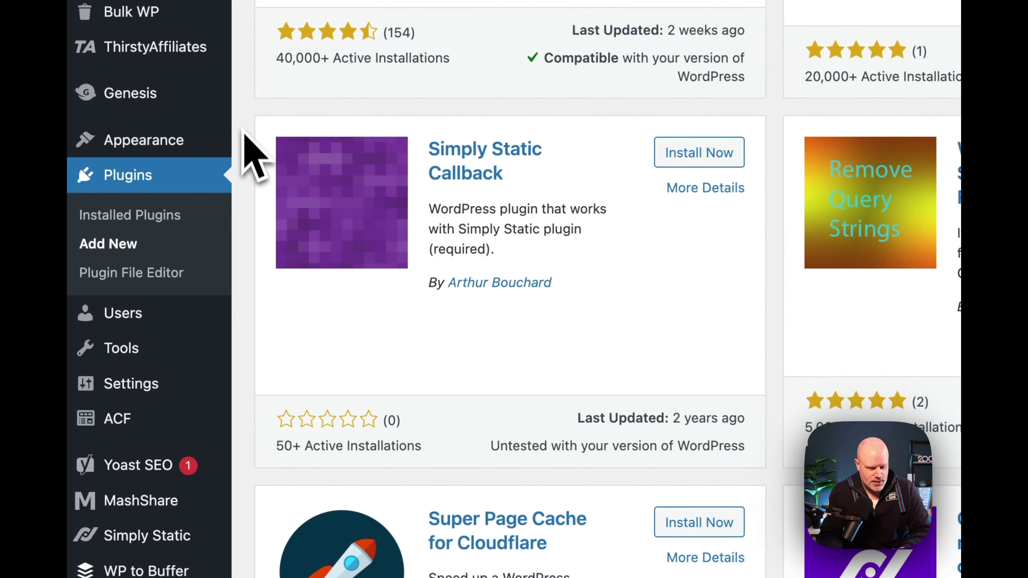
scroll(156, 349, down, 3)
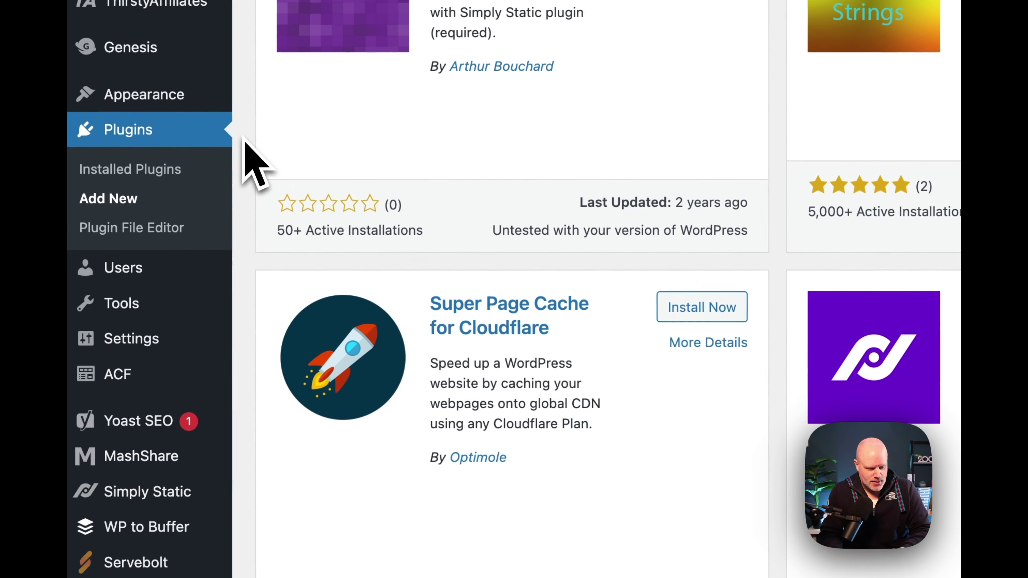
mouse_move(148, 492)
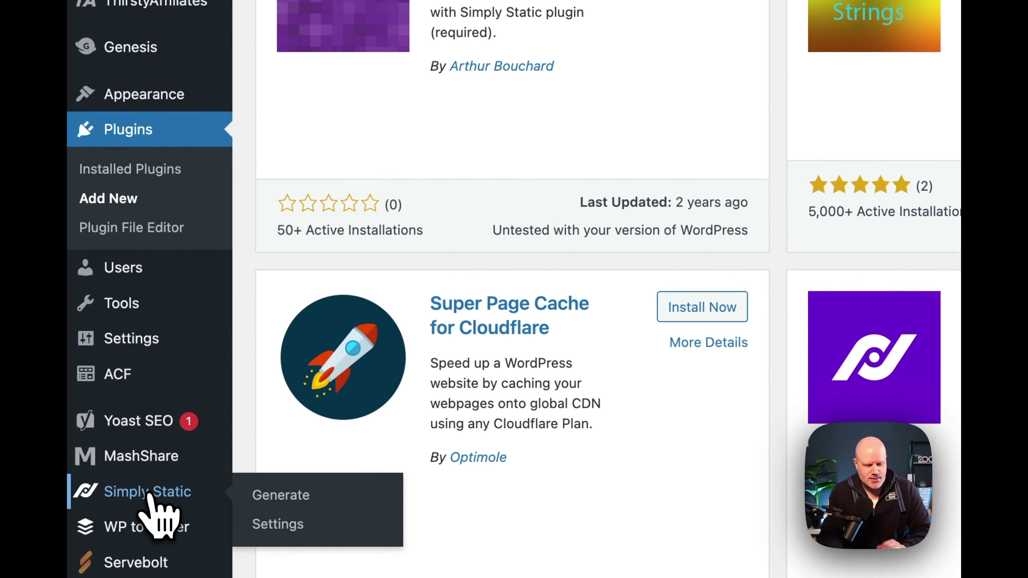
click(148, 492)
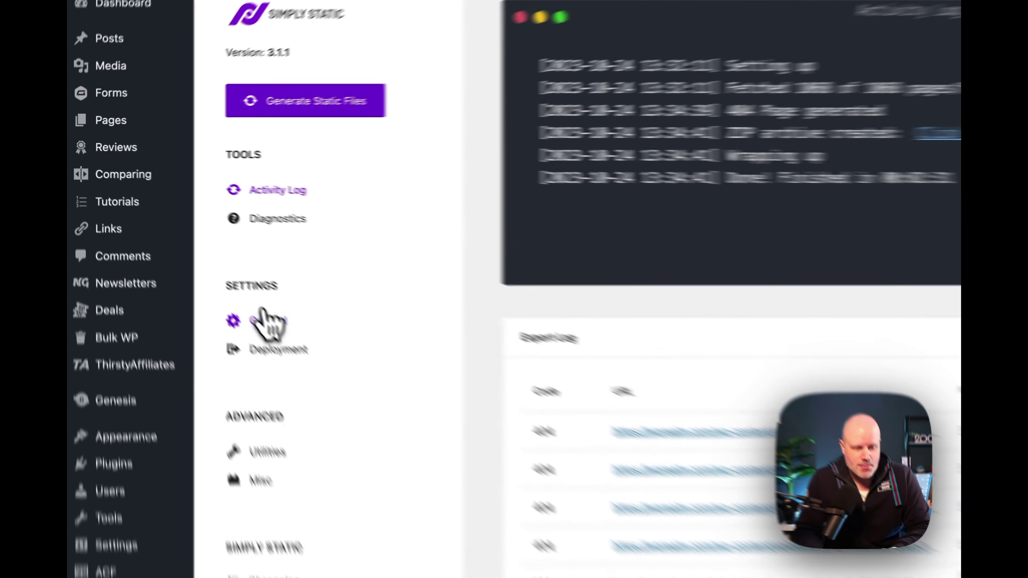
- Open Simply Static General settings and read the URL replacement and relative URL explanations
click(197, 258)
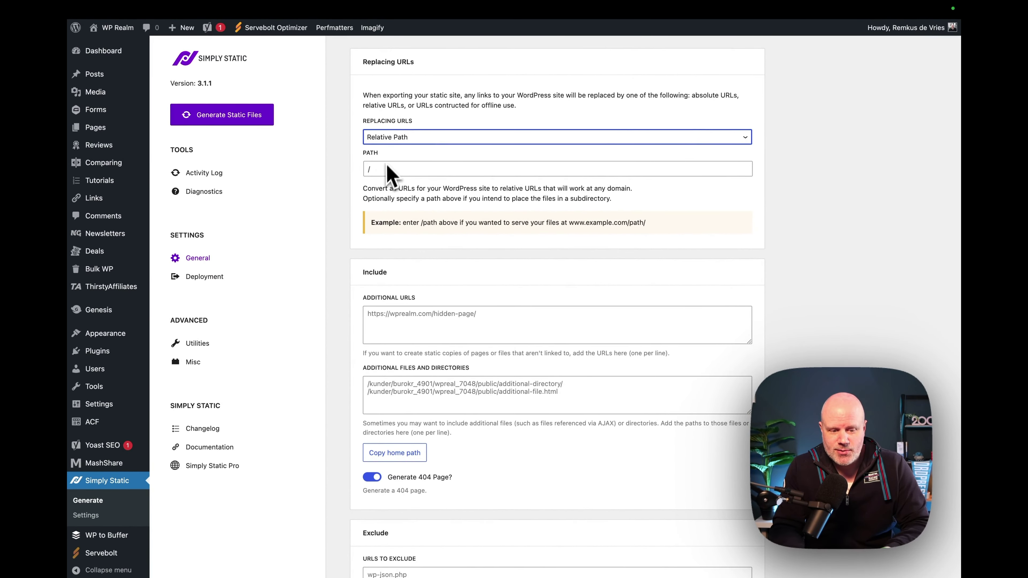
drag(464, 95, 515, 105)
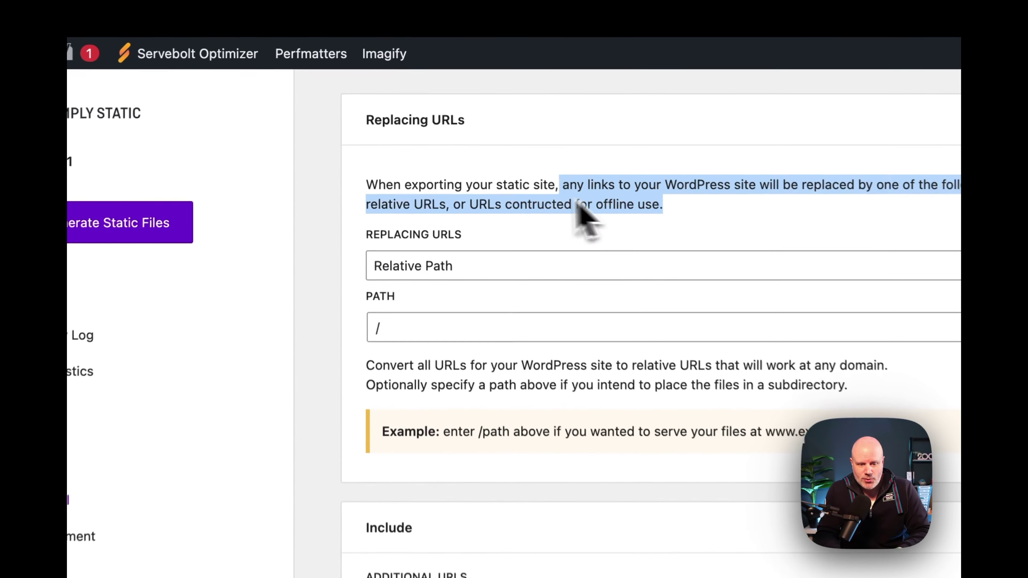
drag(579, 211, 378, 179)
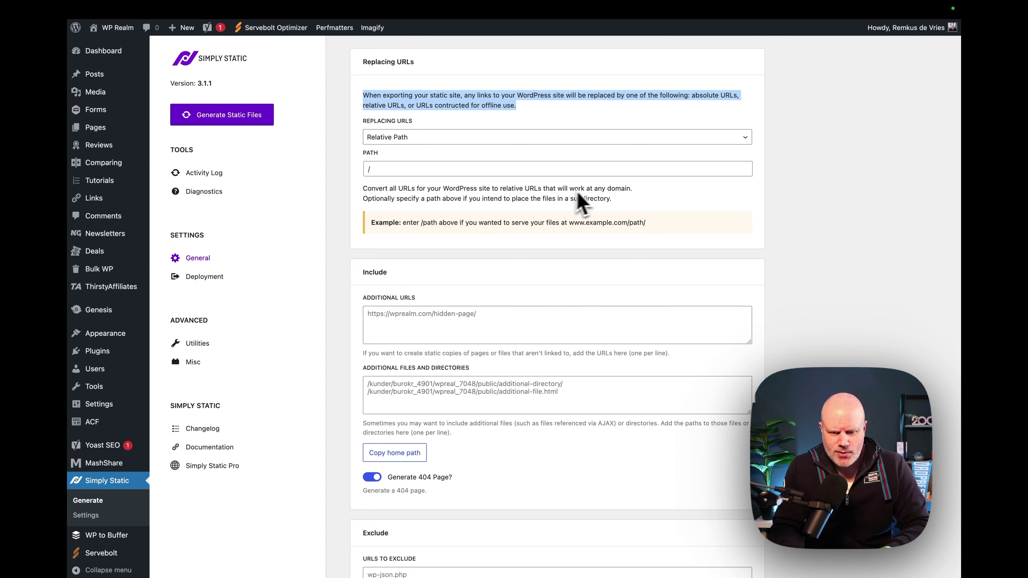
drag(615, 204, 363, 197)
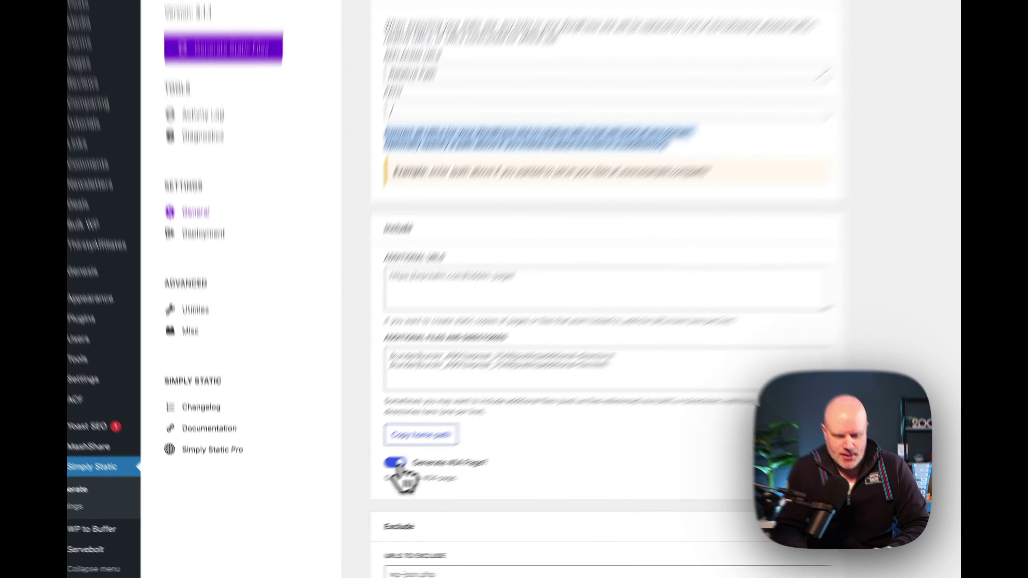
- Switch off Generate 404 Page, save the settings, and start a new static export
click(372, 477)
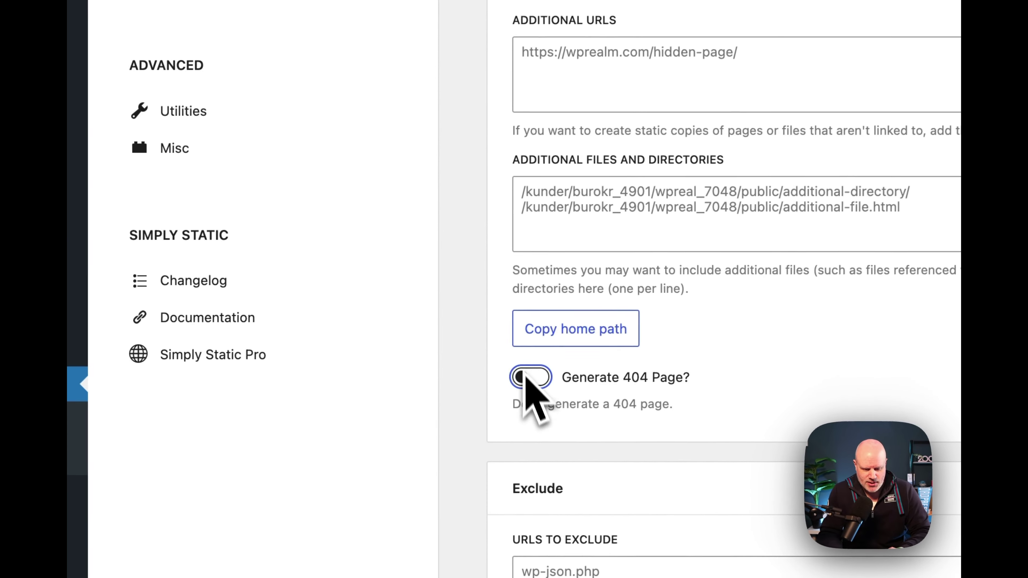
scroll(514, 304, down, 5)
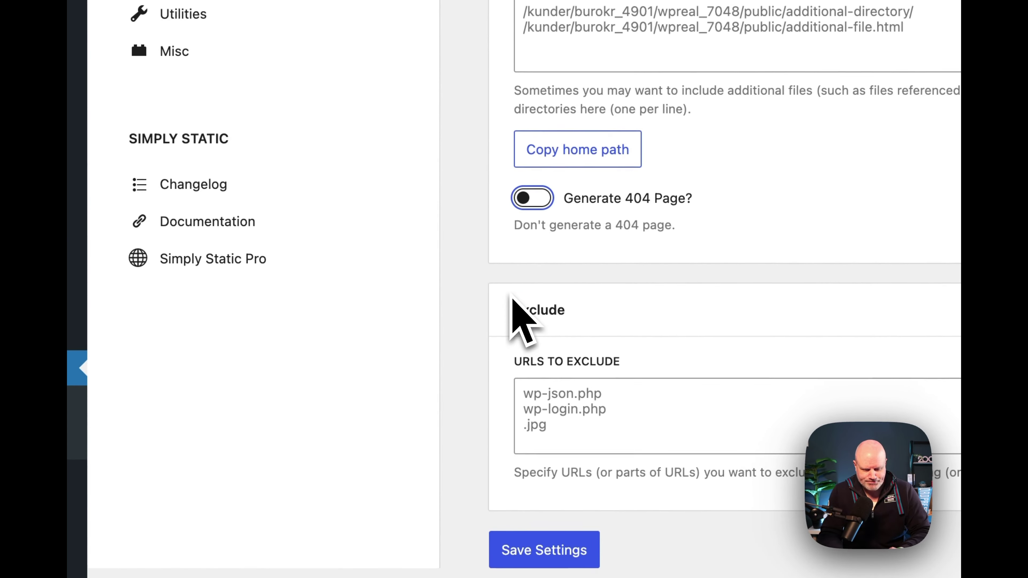
click(524, 553)
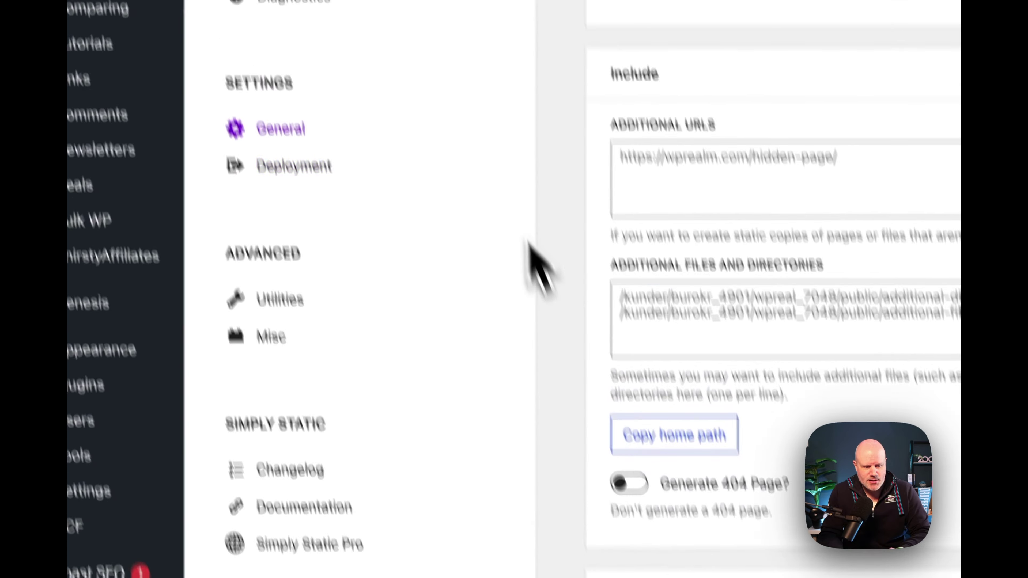
scroll(527, 264, up, 10)
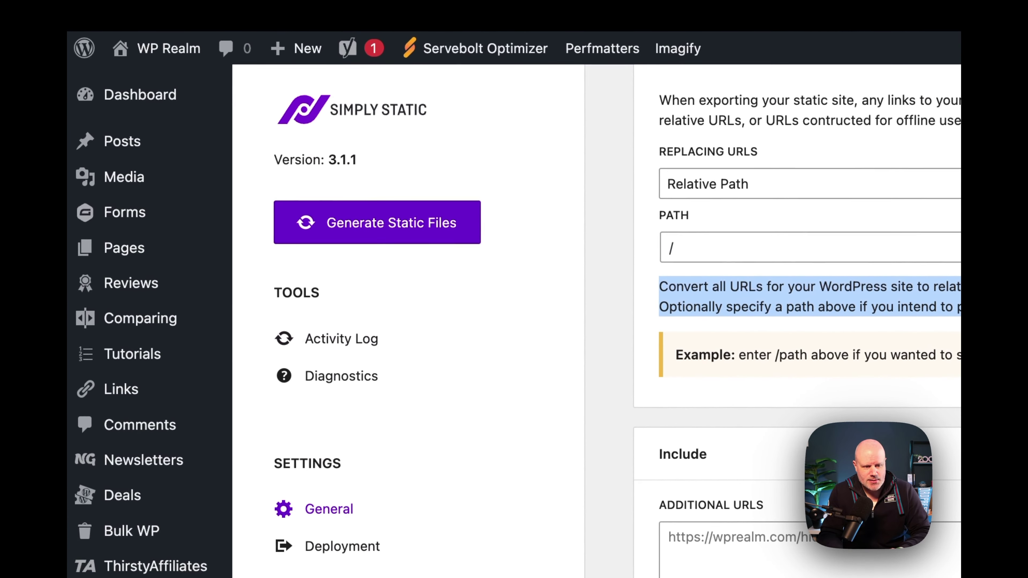
click(368, 229)
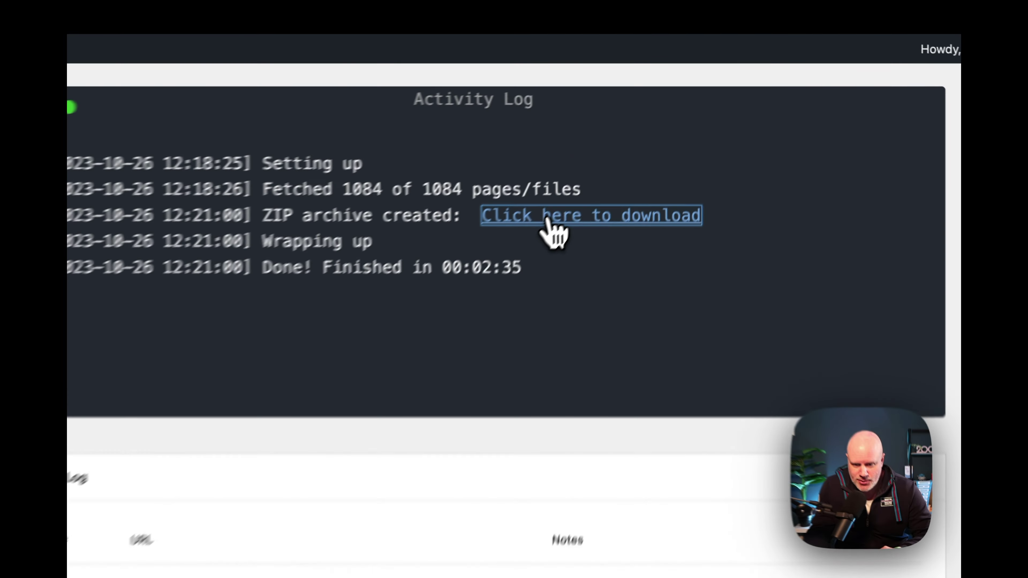
- Download the finished WP Realm static export ZIP archive
click(656, 124)
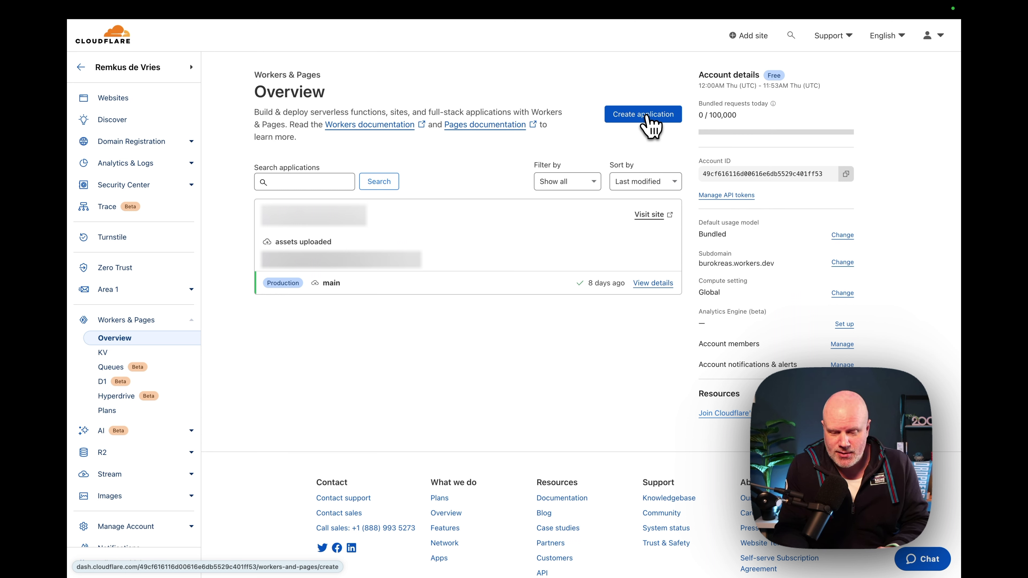
- Create a new Cloudflare application and view the Pages Connect to Git and Upload assets options
click(648, 118)
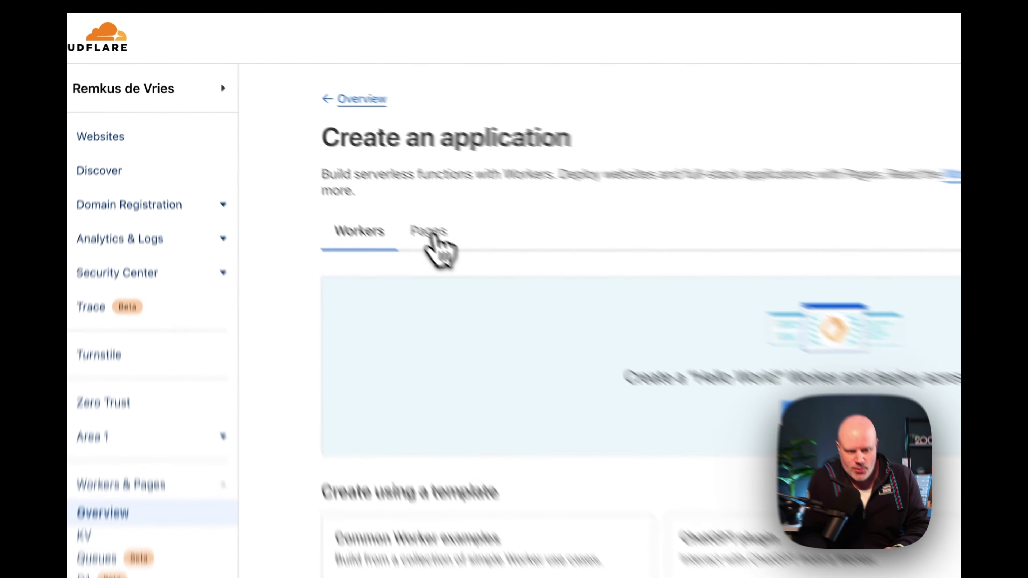
click(324, 160)
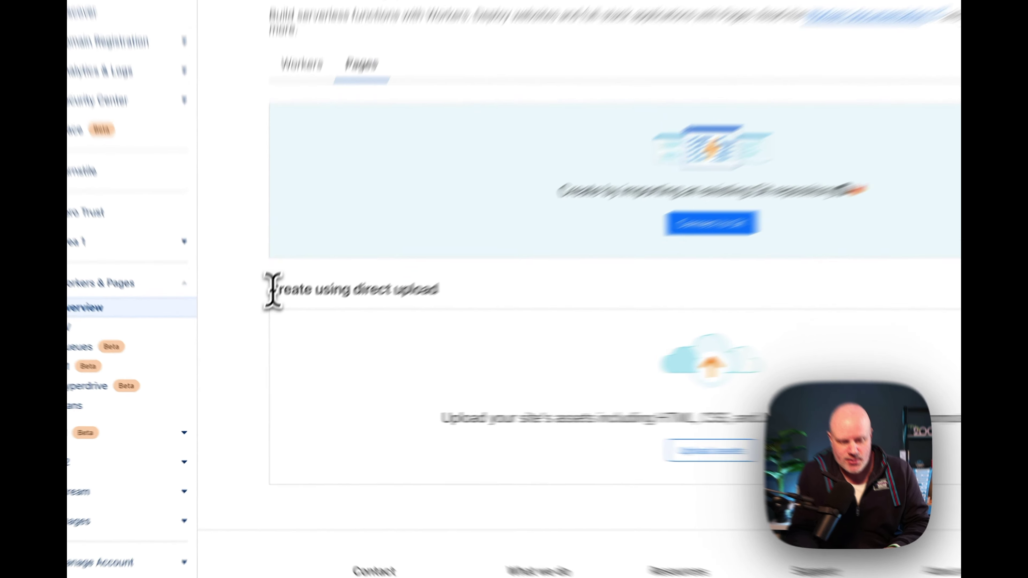
drag(272, 290, 440, 292)
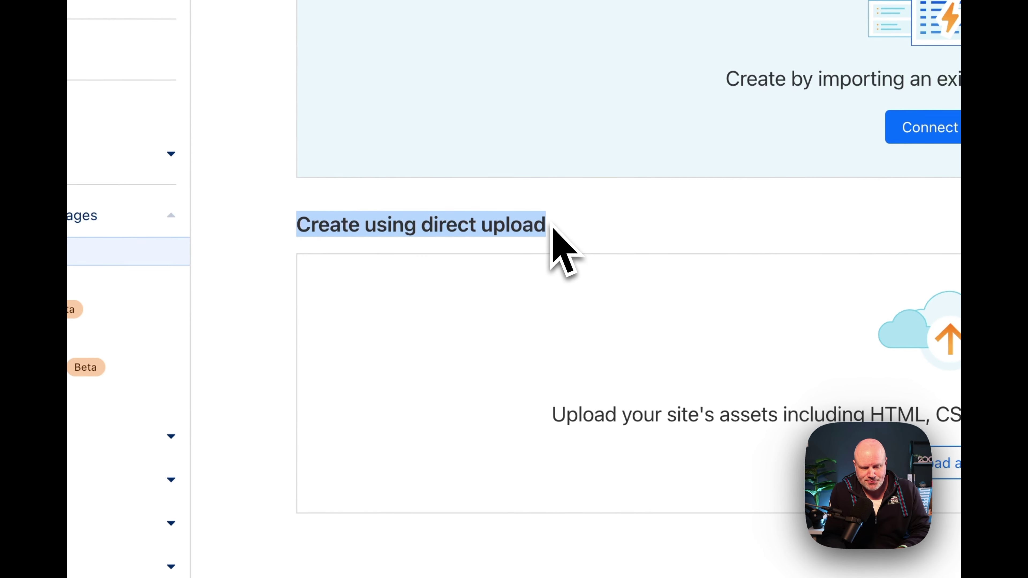
- Create a direct-upload Pages project named 'wprealm', deploying to wprealm.pages.dev
click(629, 296)
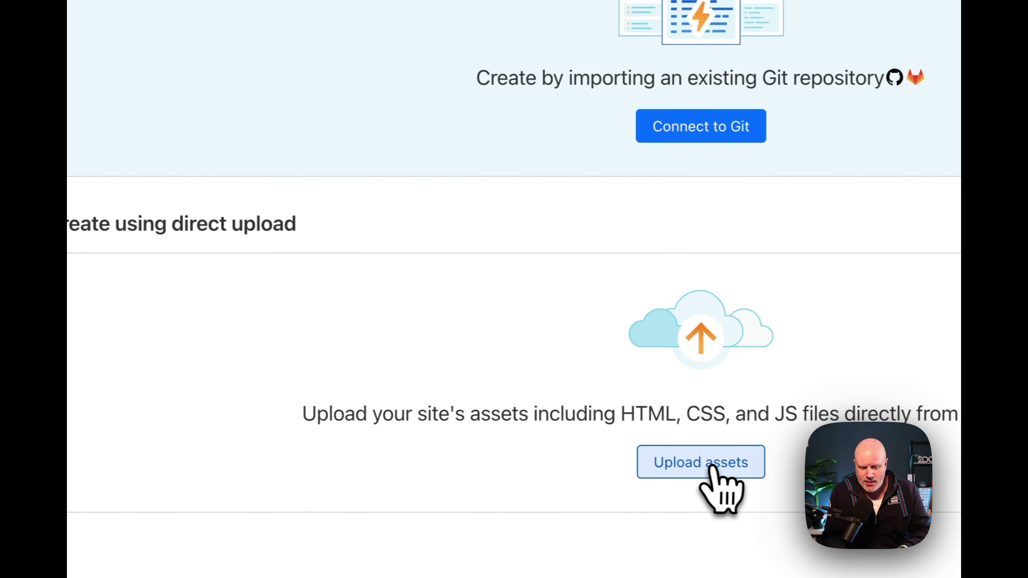
click(703, 470)
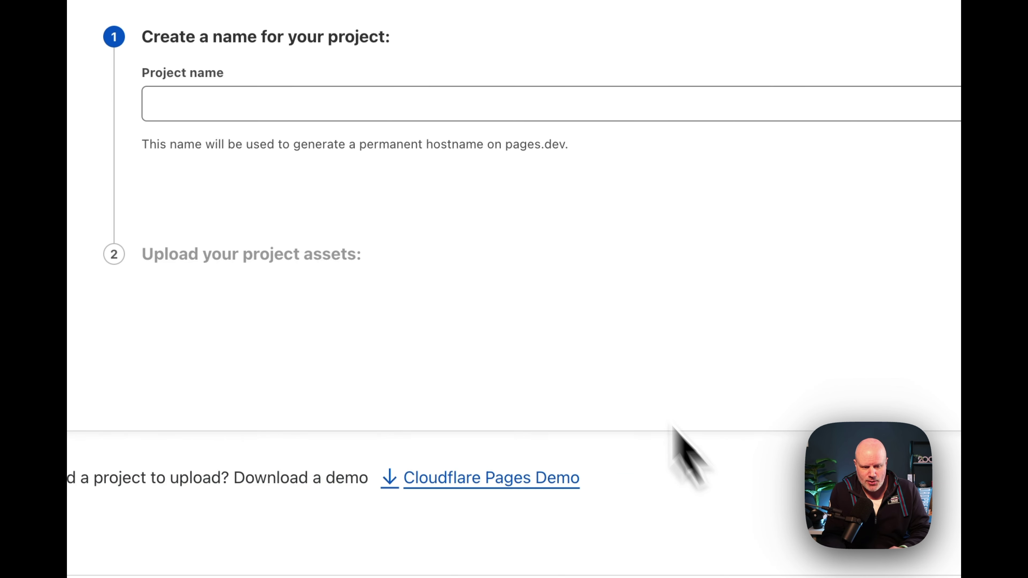
click(361, 114)
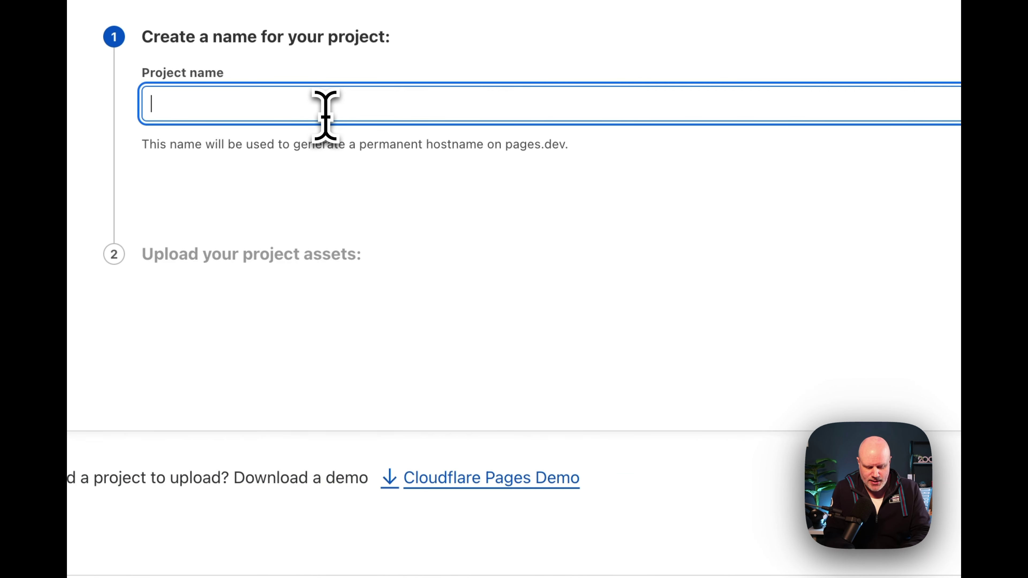
text(W)
key(BackSpace)
text(wpr)
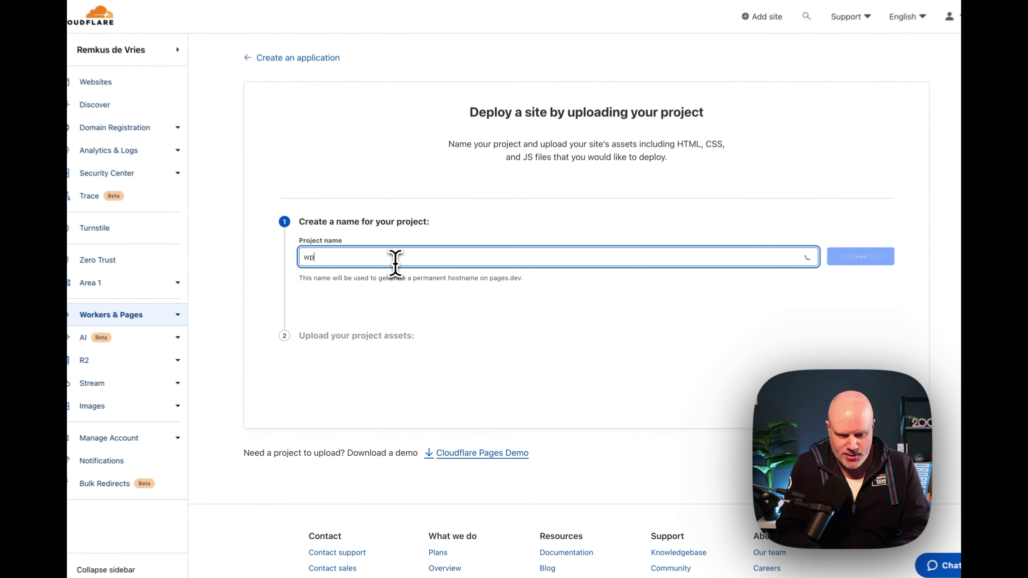
text(ealm)
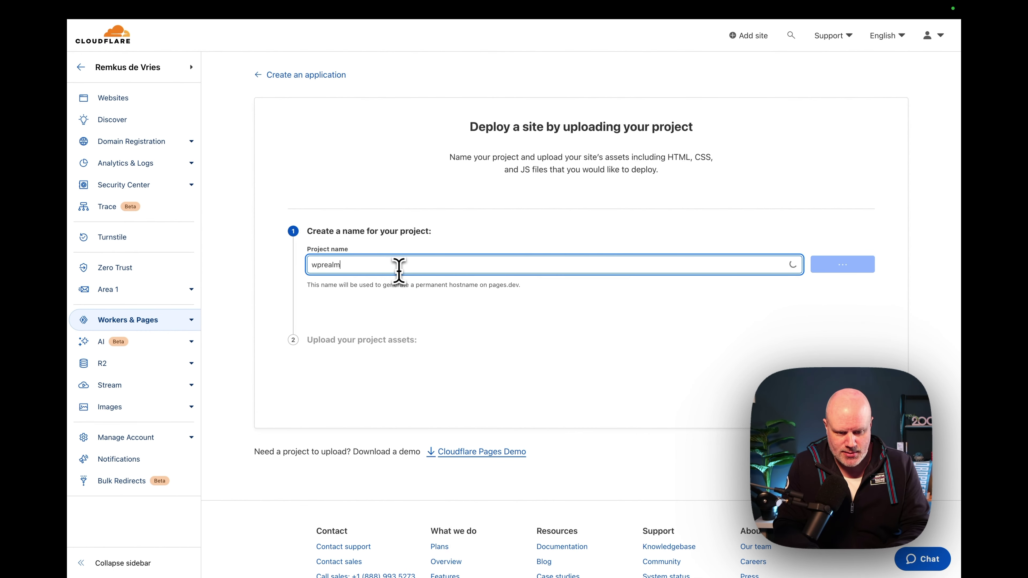
click(836, 269)
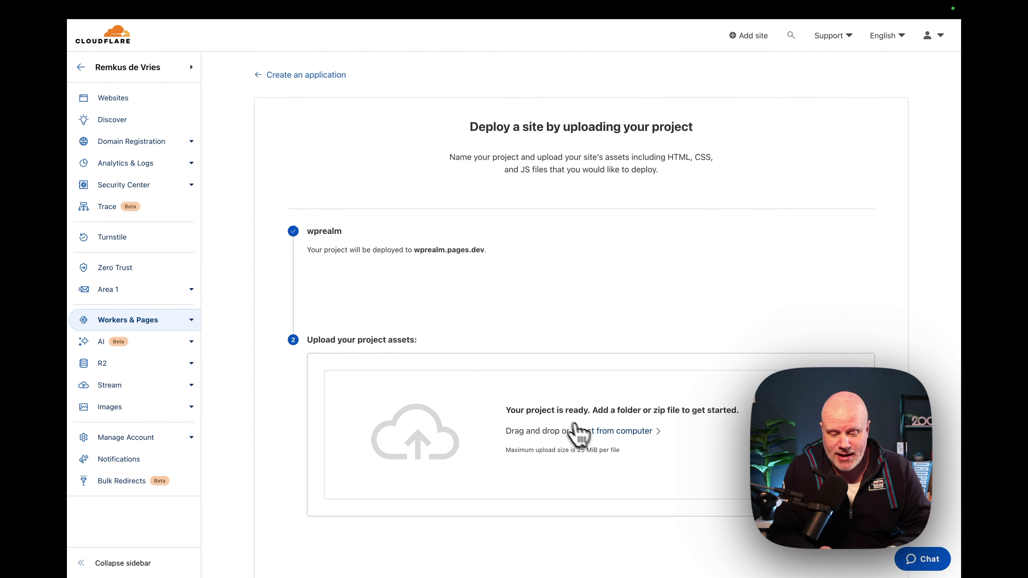
- Upload simply-static-1-1698315505.zip from the WP Realm Export folder, all 1042 files
click(606, 433)
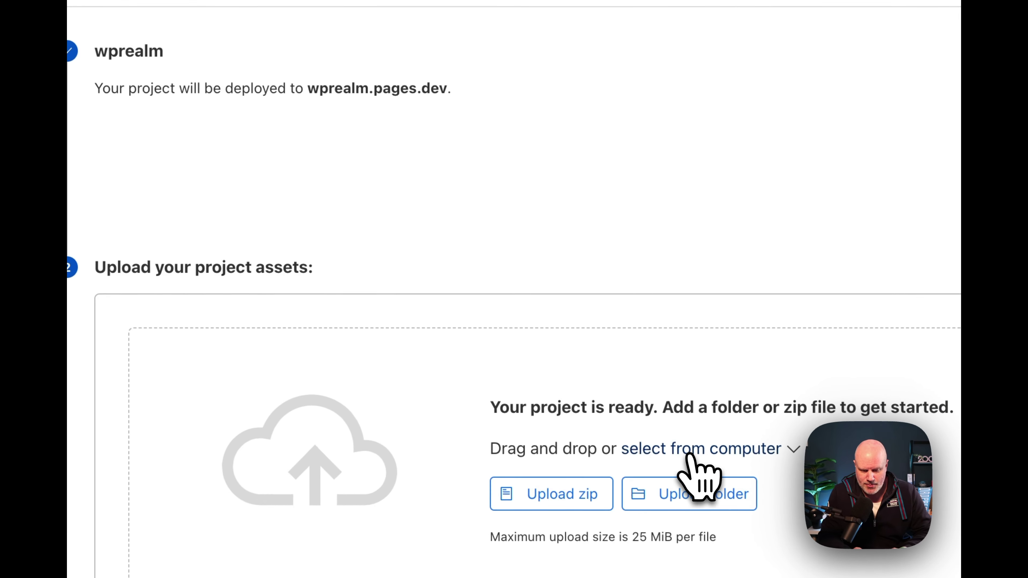
click(558, 500)
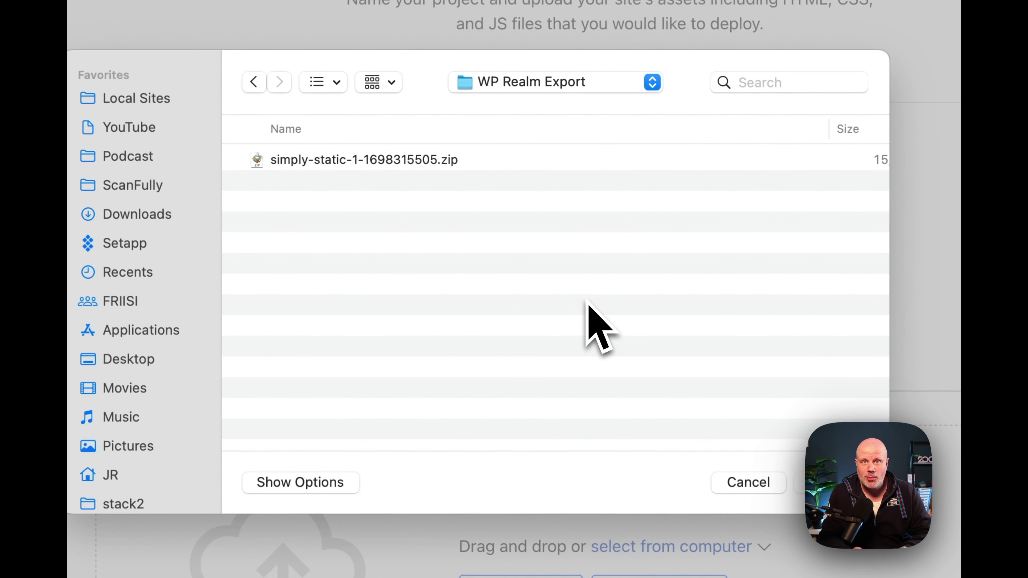
click(294, 159)
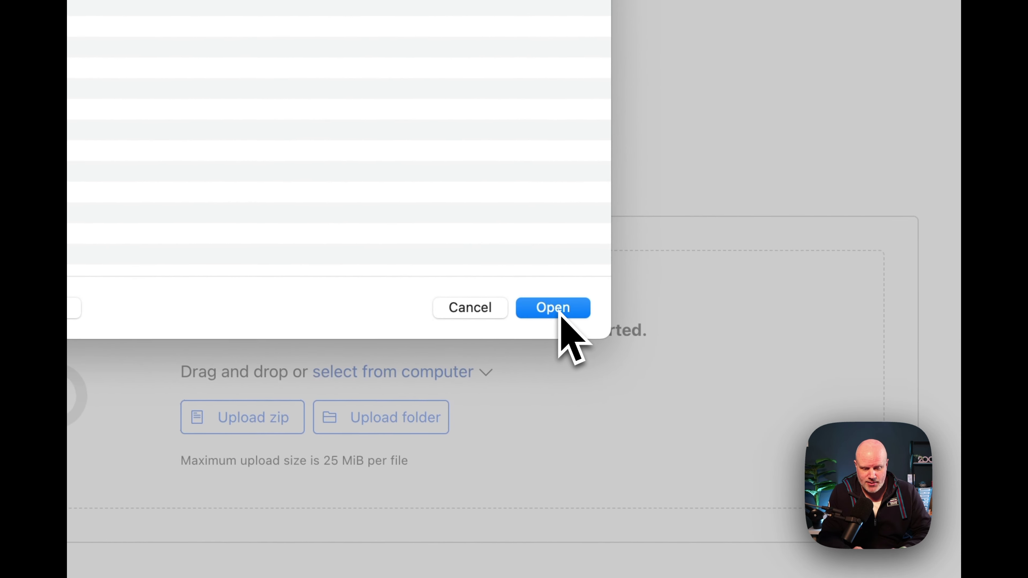
click(558, 311)
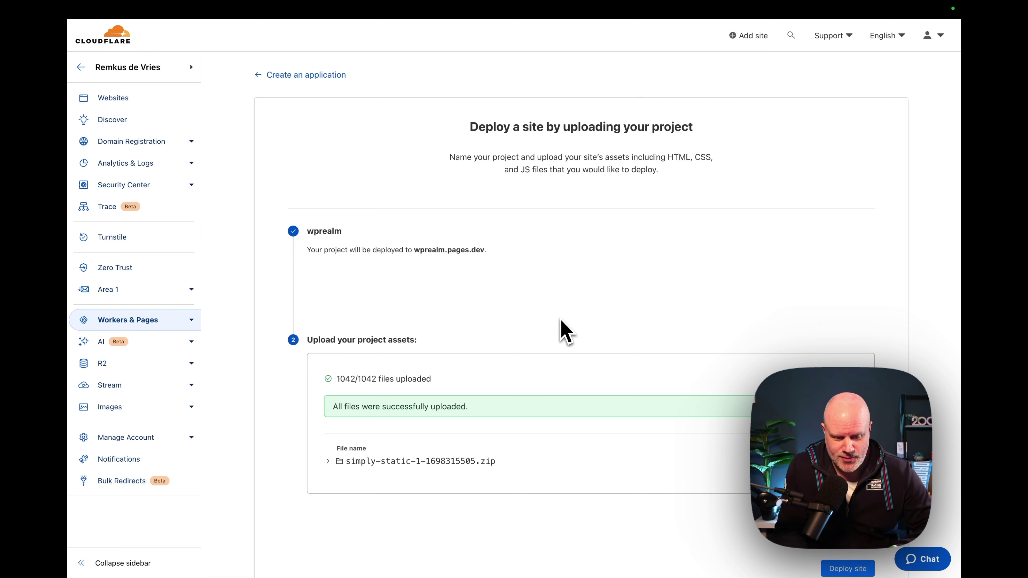
scroll(565, 331, down, 4)
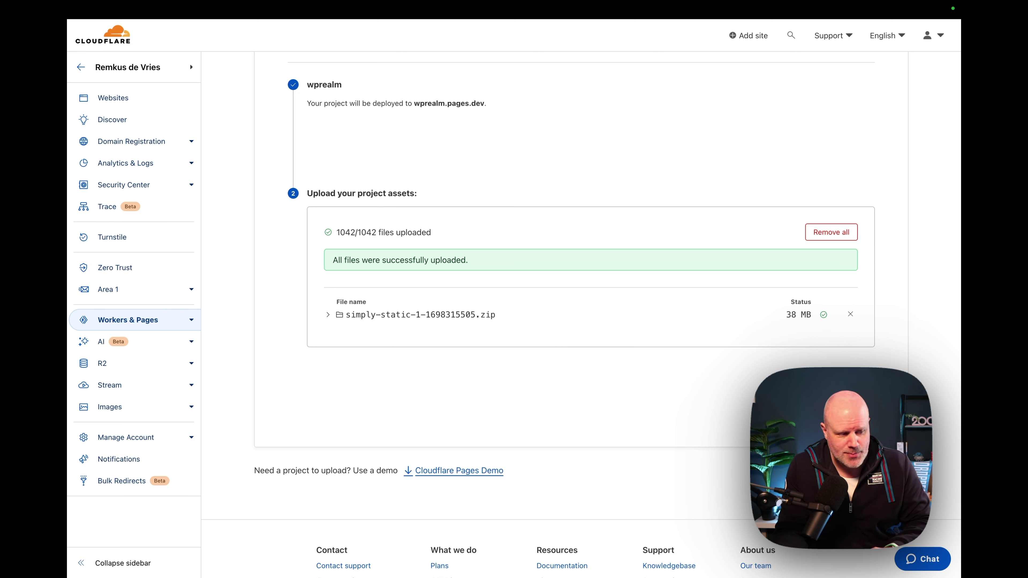
- Deploy the uploaded assets and go to the live wprealm project at wprealm.pages.dev
click(846, 424)
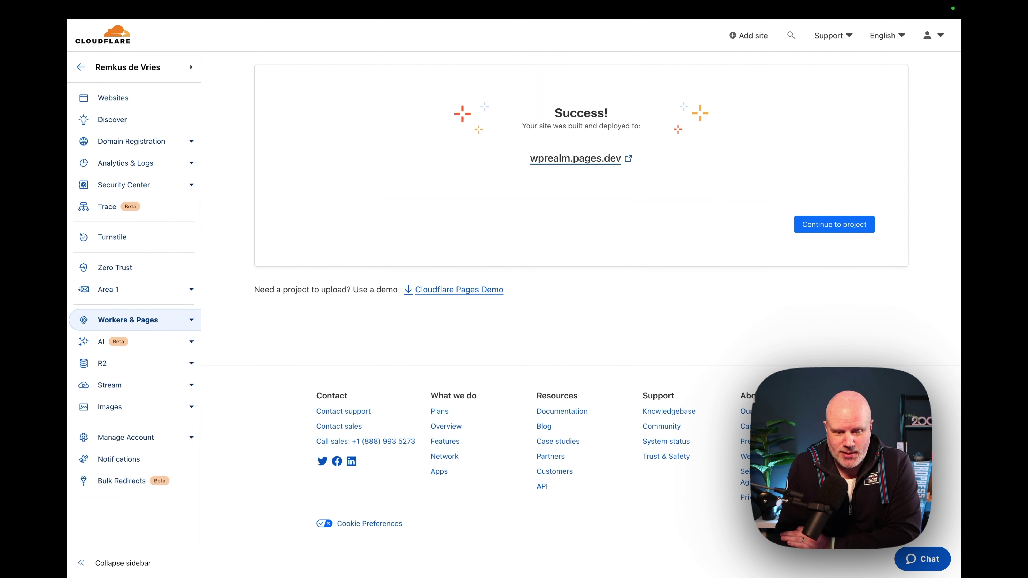
scroll(581, 284, up, 2)
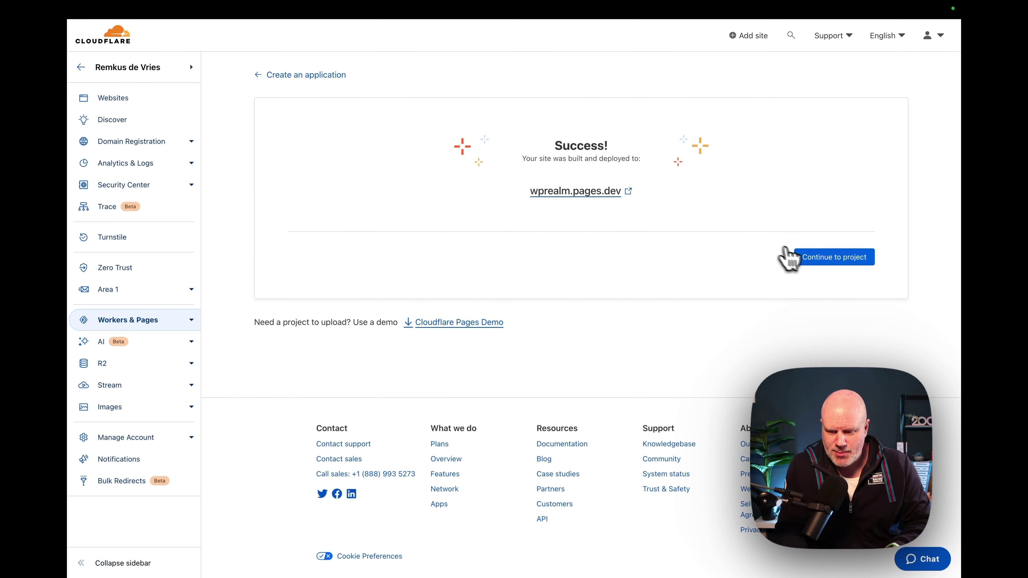
click(825, 259)
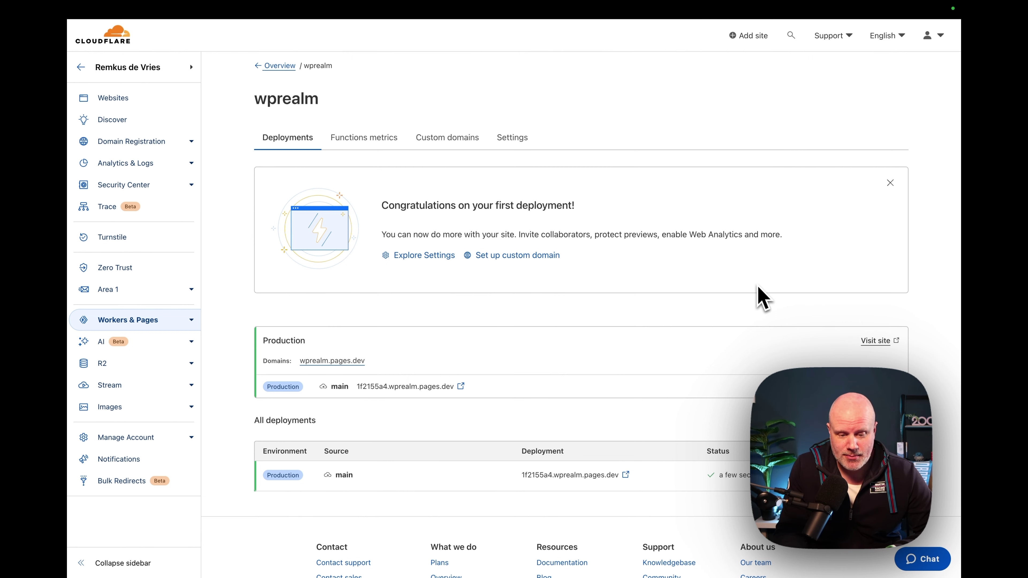
- Submit wprealm.com as the wprealm project's custom domain
click(520, 258)
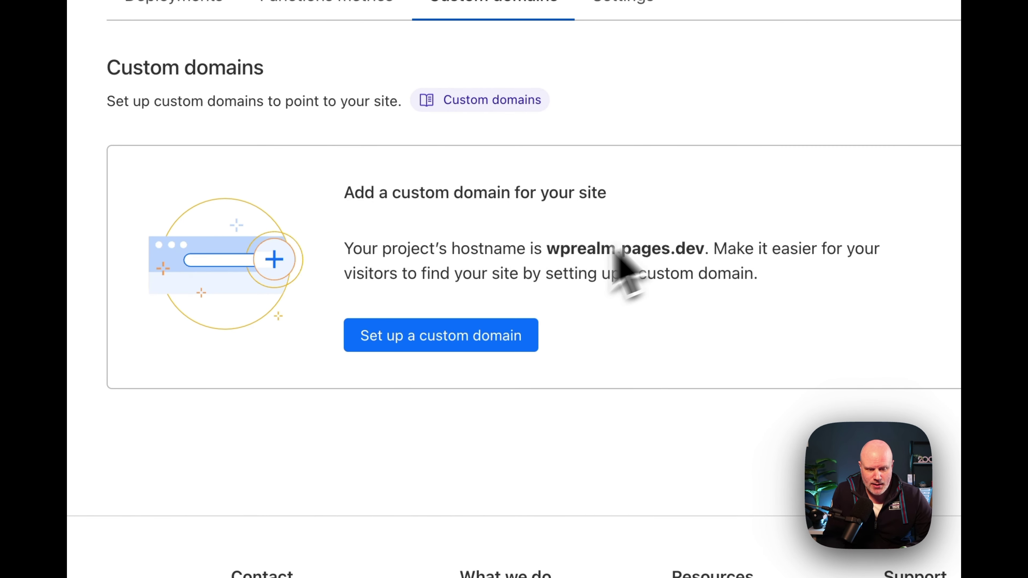
click(432, 341)
text(wpreal)
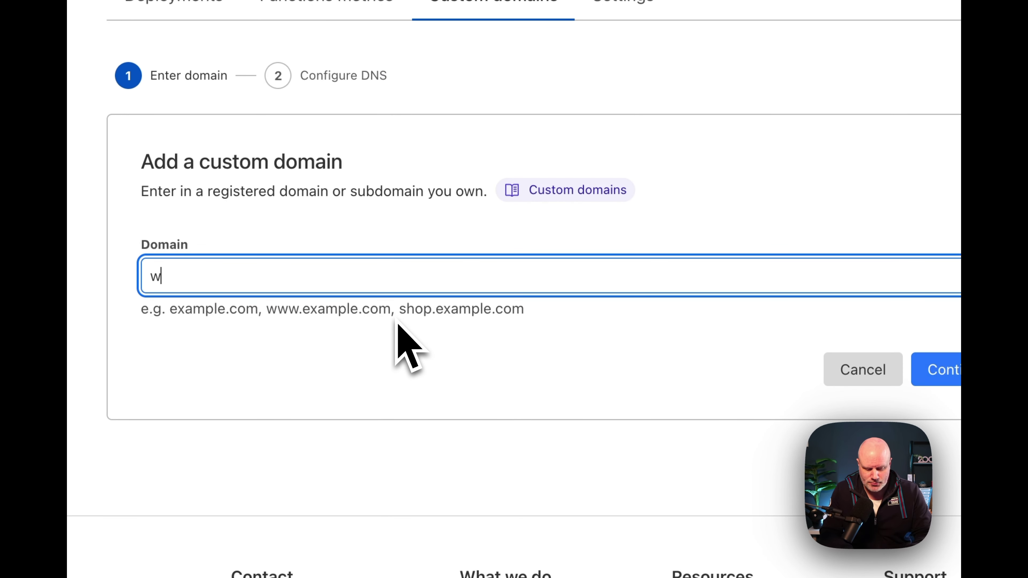
text(m.com)
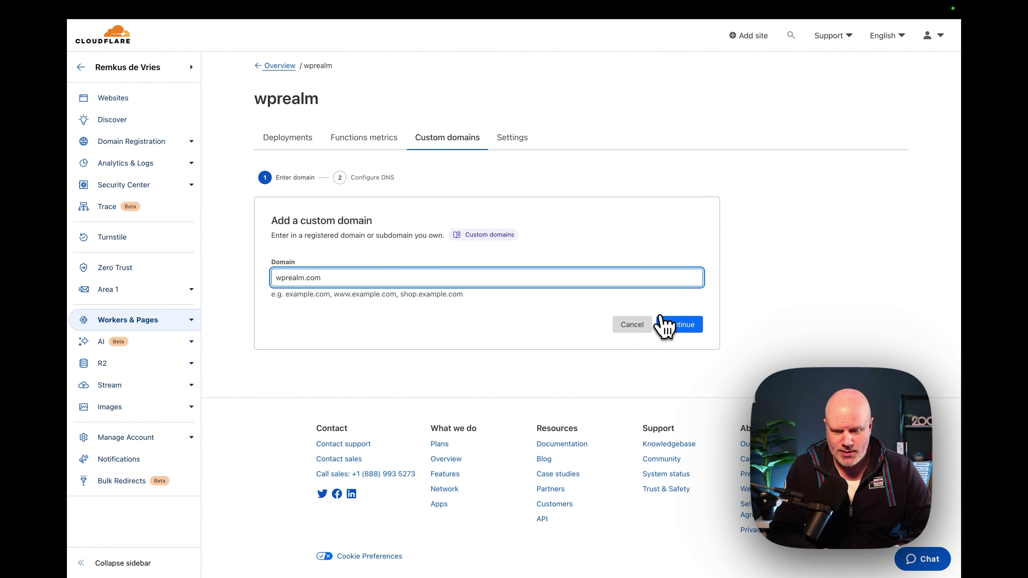
click(675, 324)
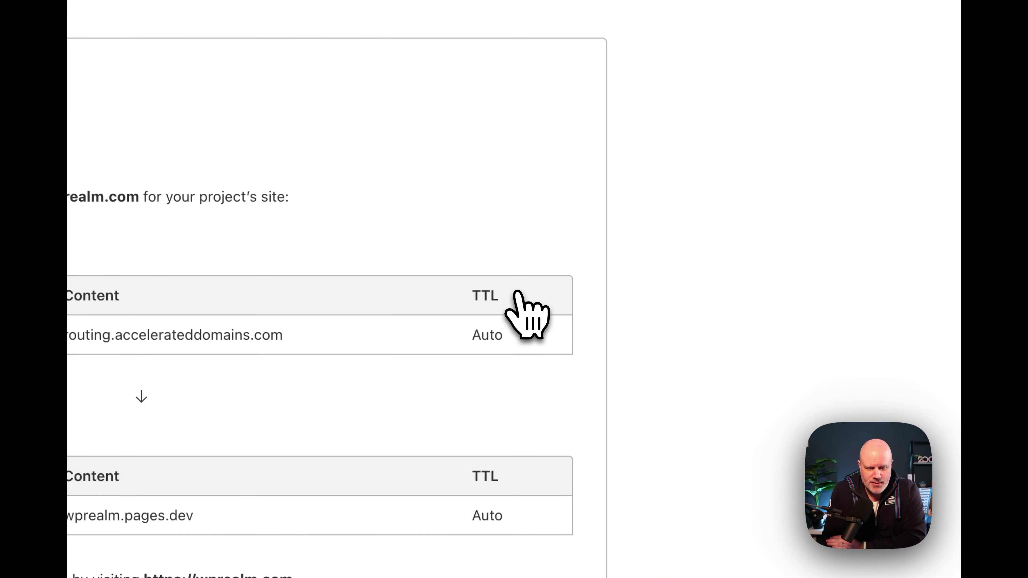
- Confirm the CNAME record pointing wprealm.com at wprealm.pages.dev and activate the domain
scroll(677, 335, down, 2)
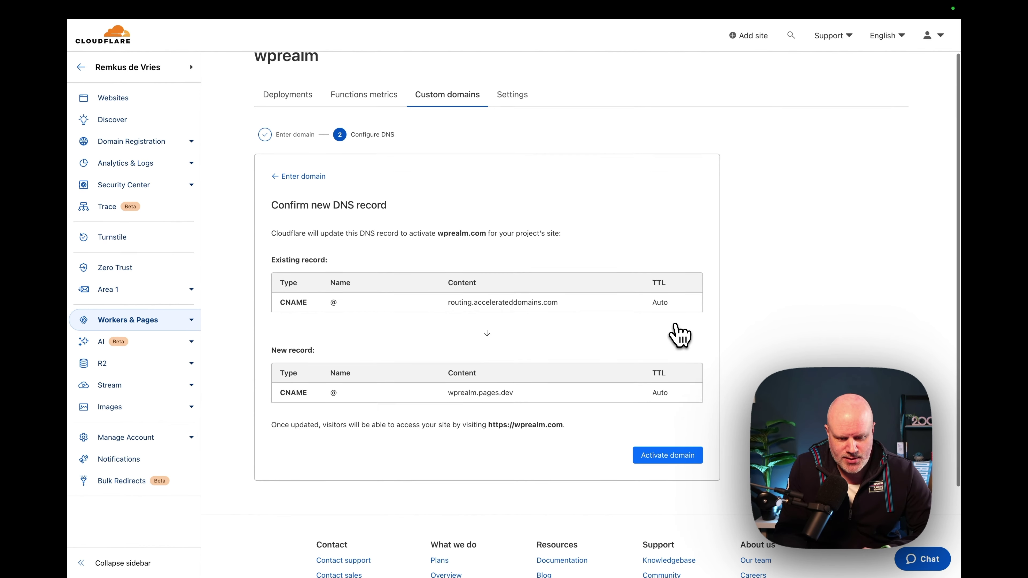
scroll(678, 335, down, 2)
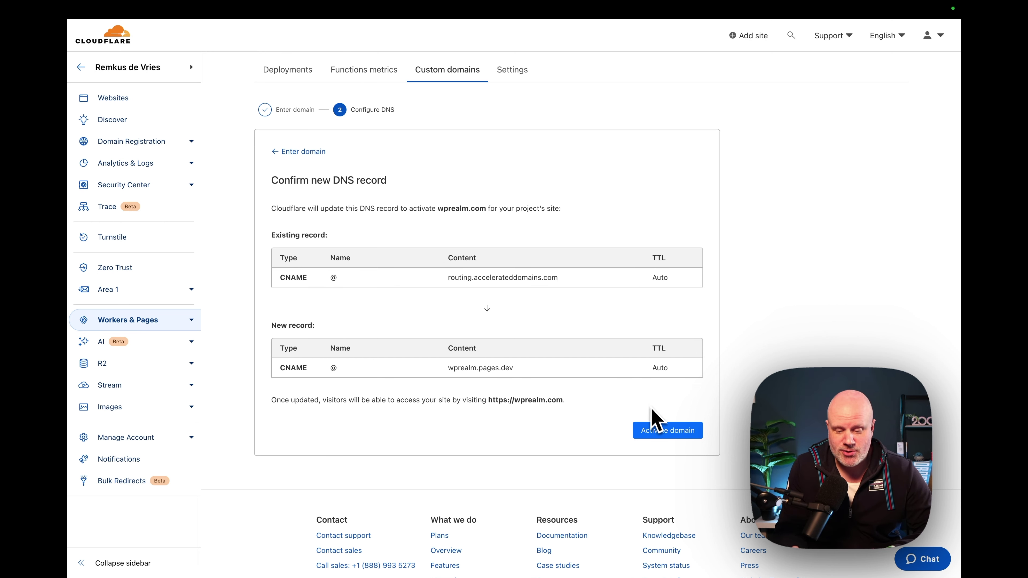
click(673, 428)
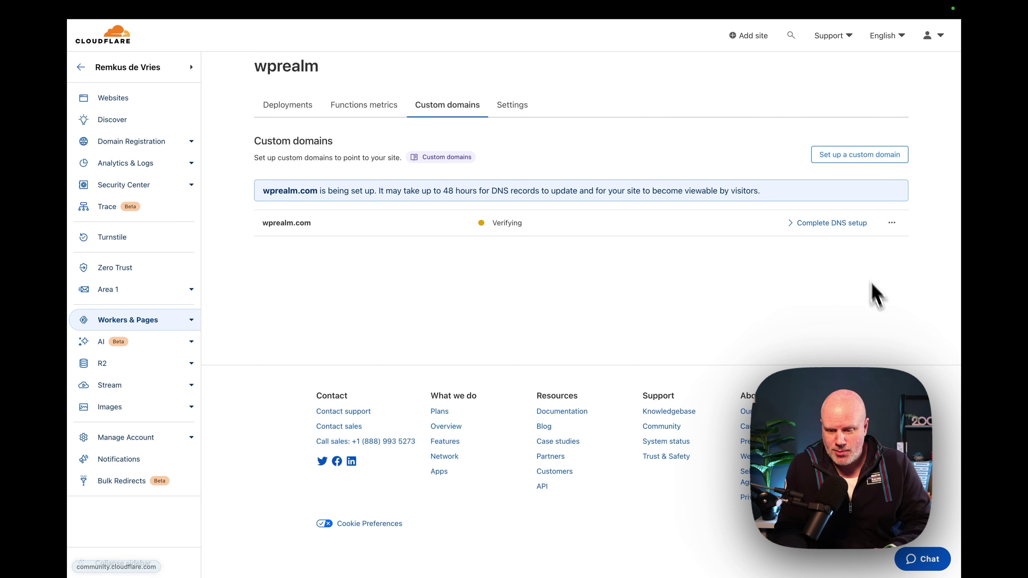
- Recheck wprealm.com's DNS records until it shows Active with SSL enabled
click(832, 225)
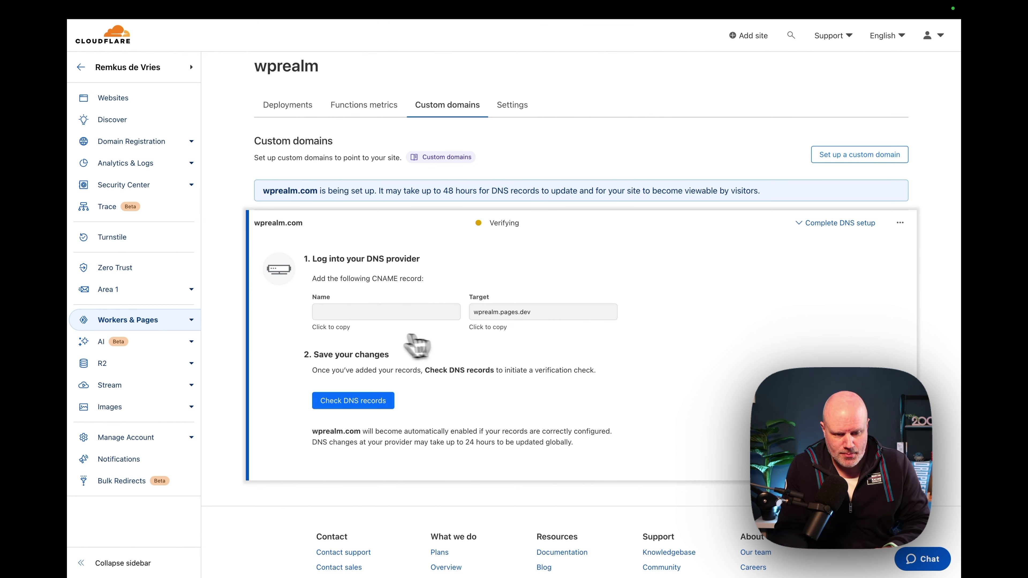
click(354, 405)
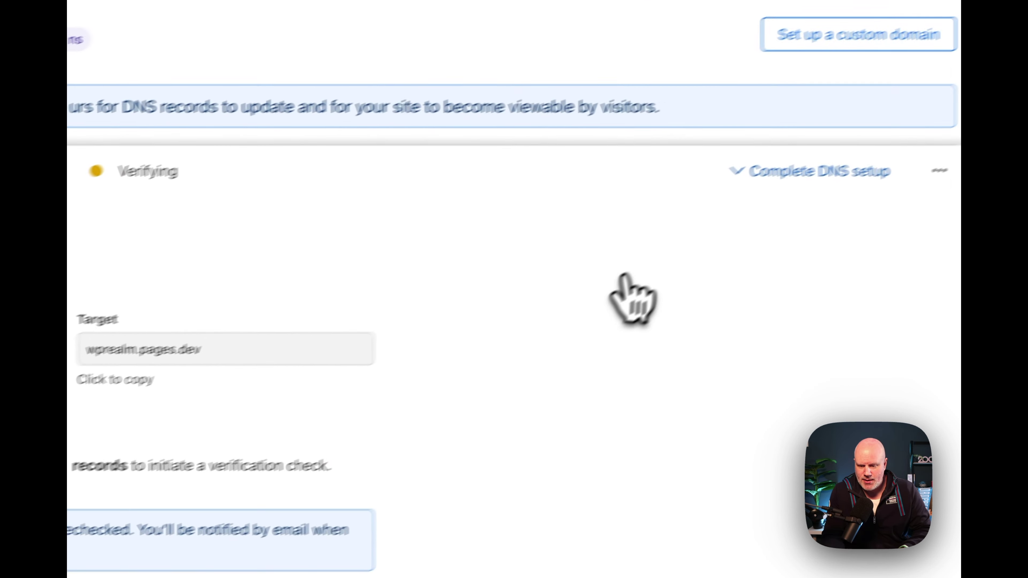
click(764, 184)
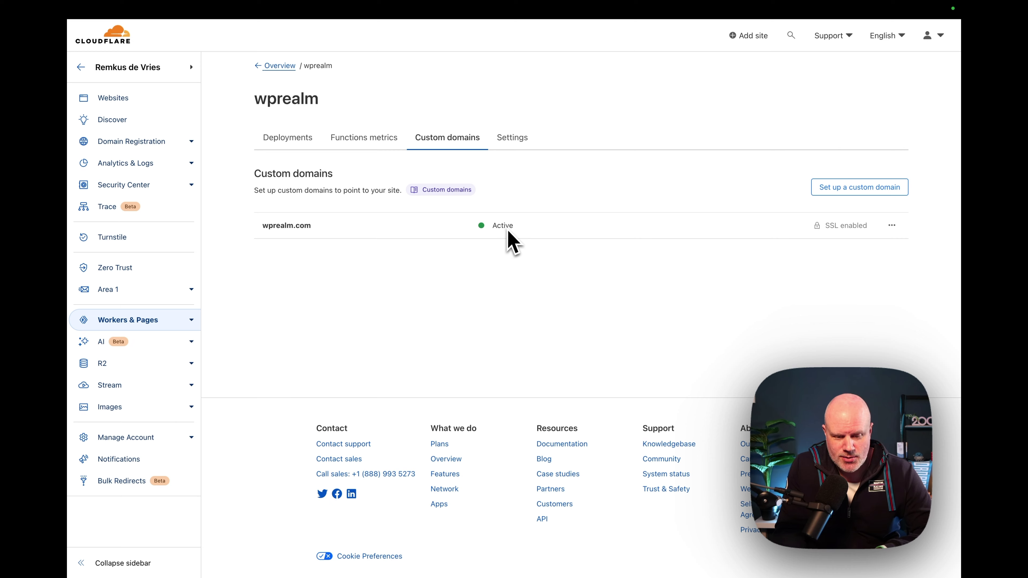
drag(509, 226, 491, 227)
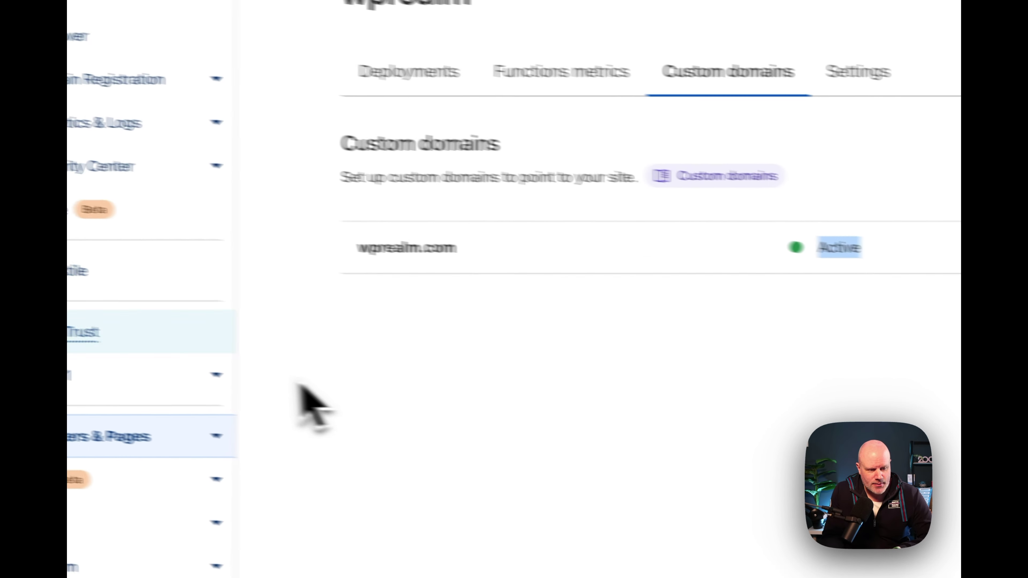
mouse_move(75, 310)
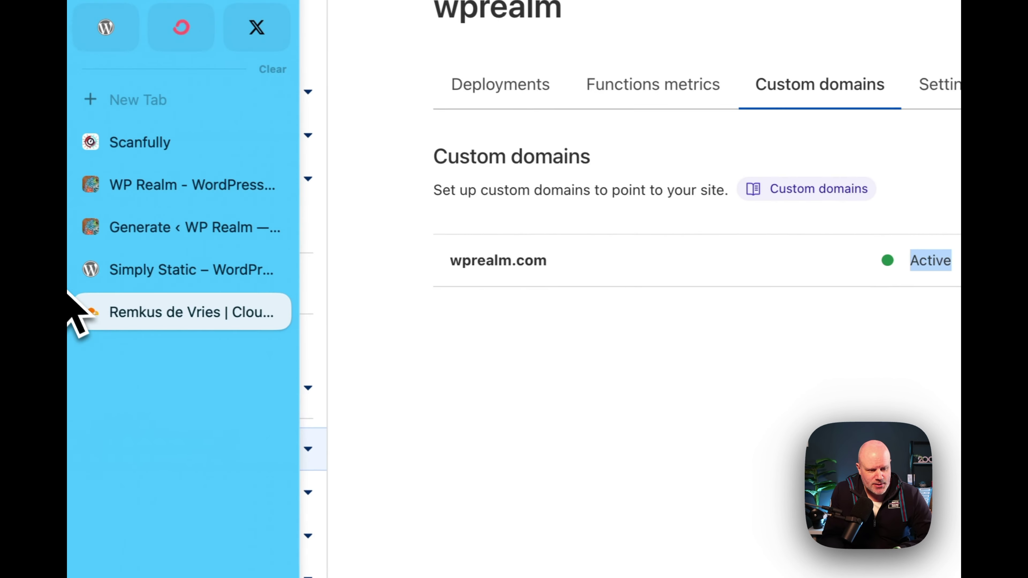
click(192, 185)
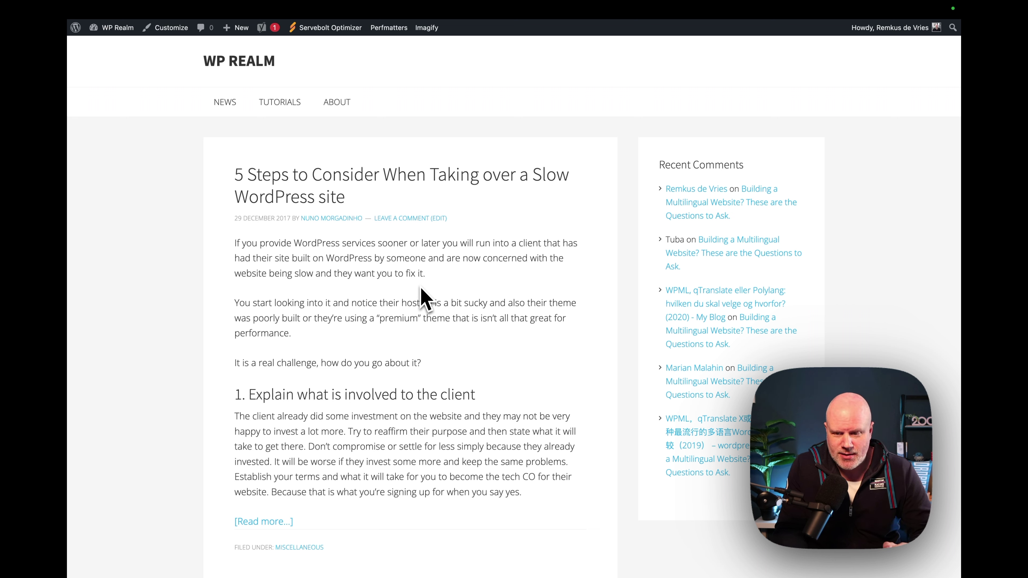
- Reload the static WP Realm site, visit Tutorials, About and News, then return home via the logo
key(super+r)
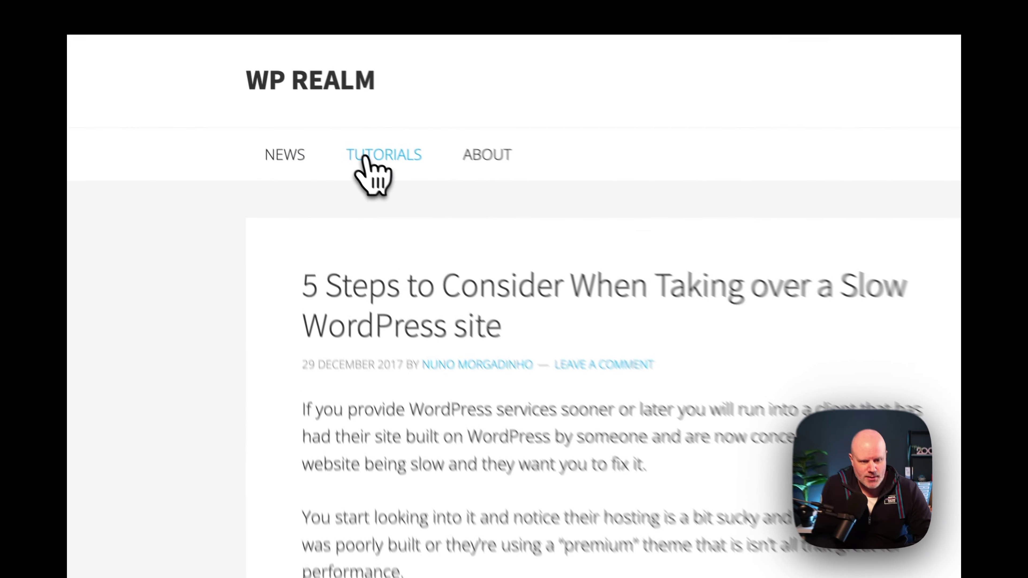
click(253, 86)
click(337, 86)
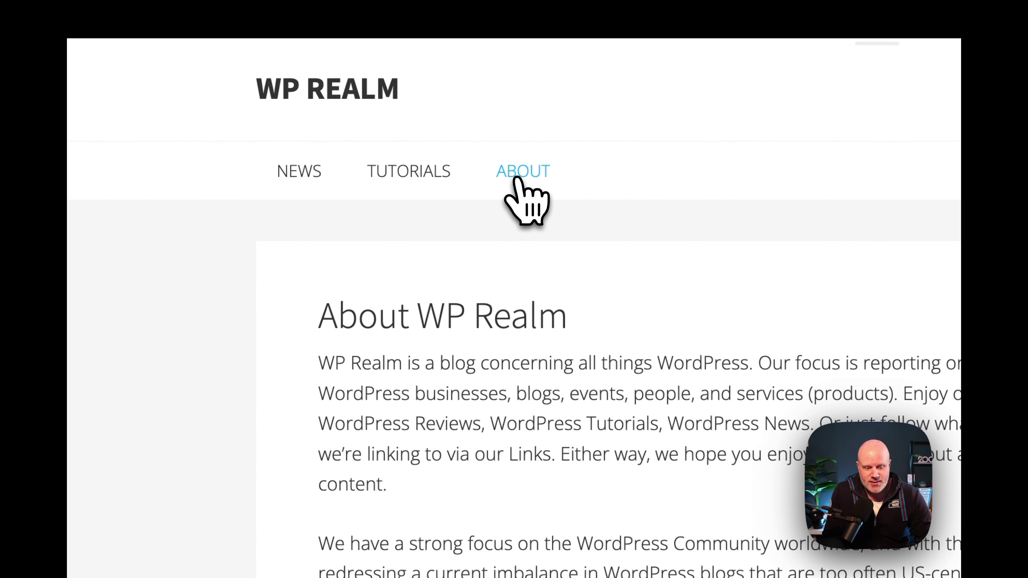
click(313, 172)
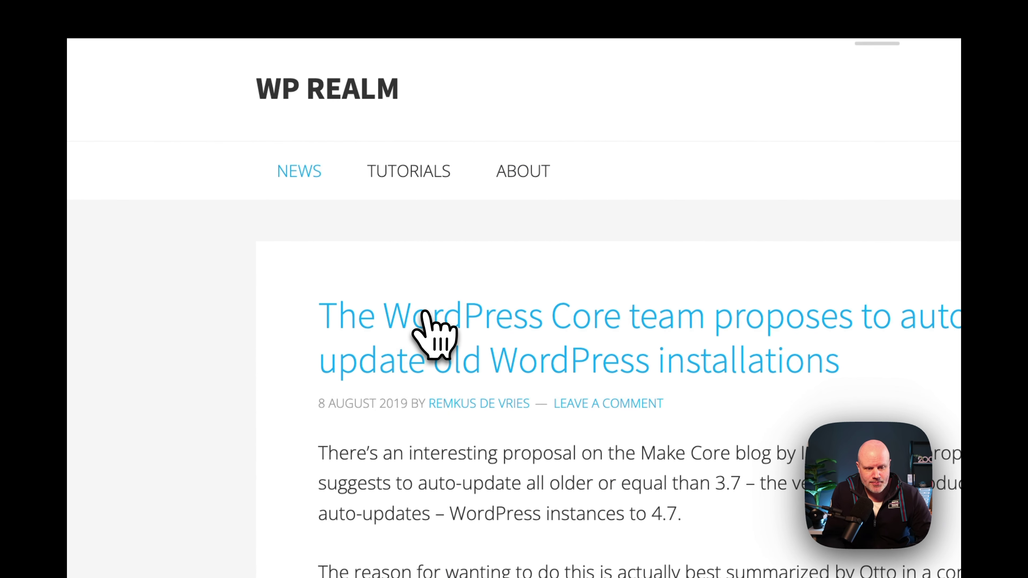
scroll(632, 498, down, 10)
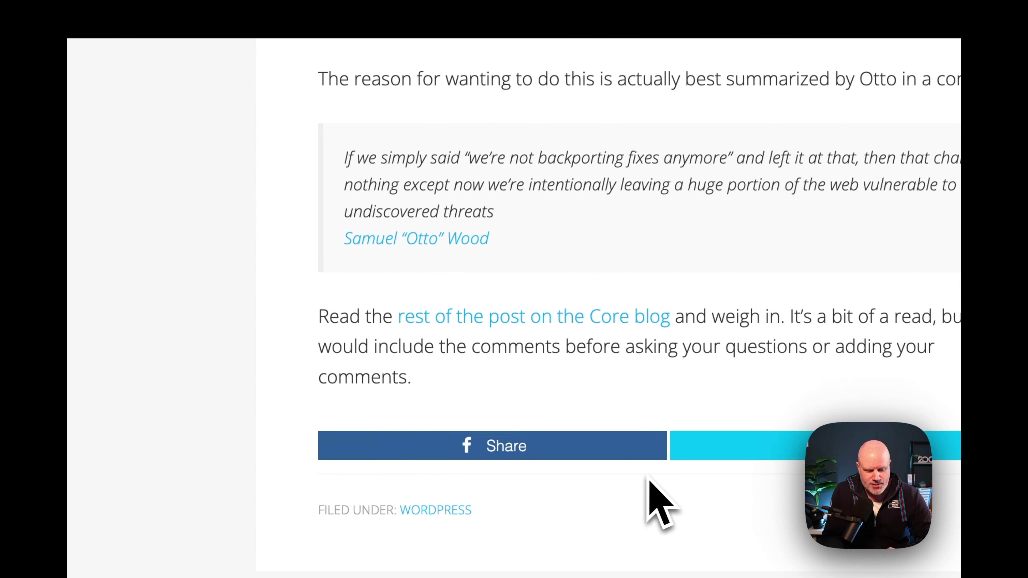
scroll(654, 500, up, 15)
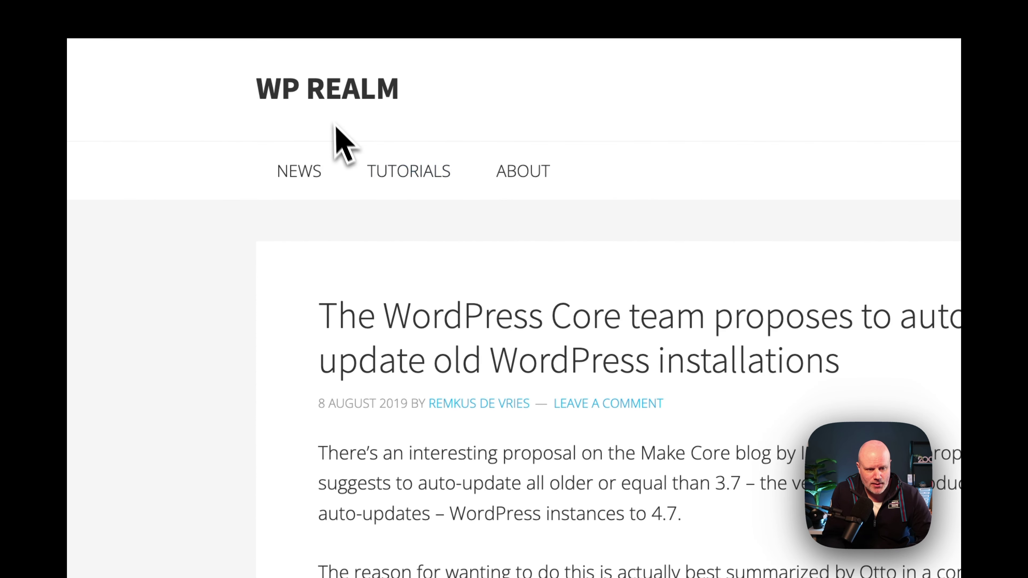
click(329, 95)
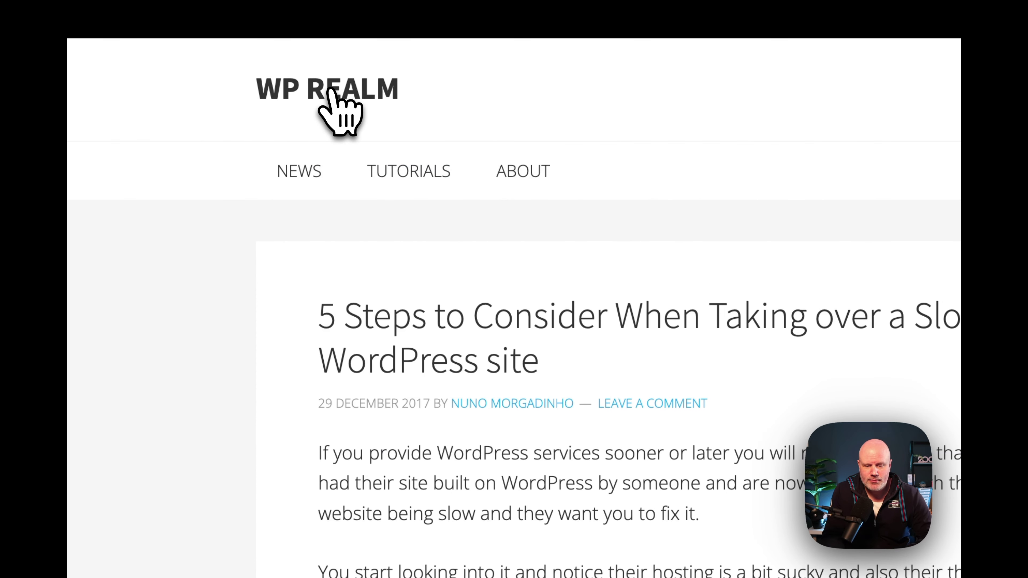